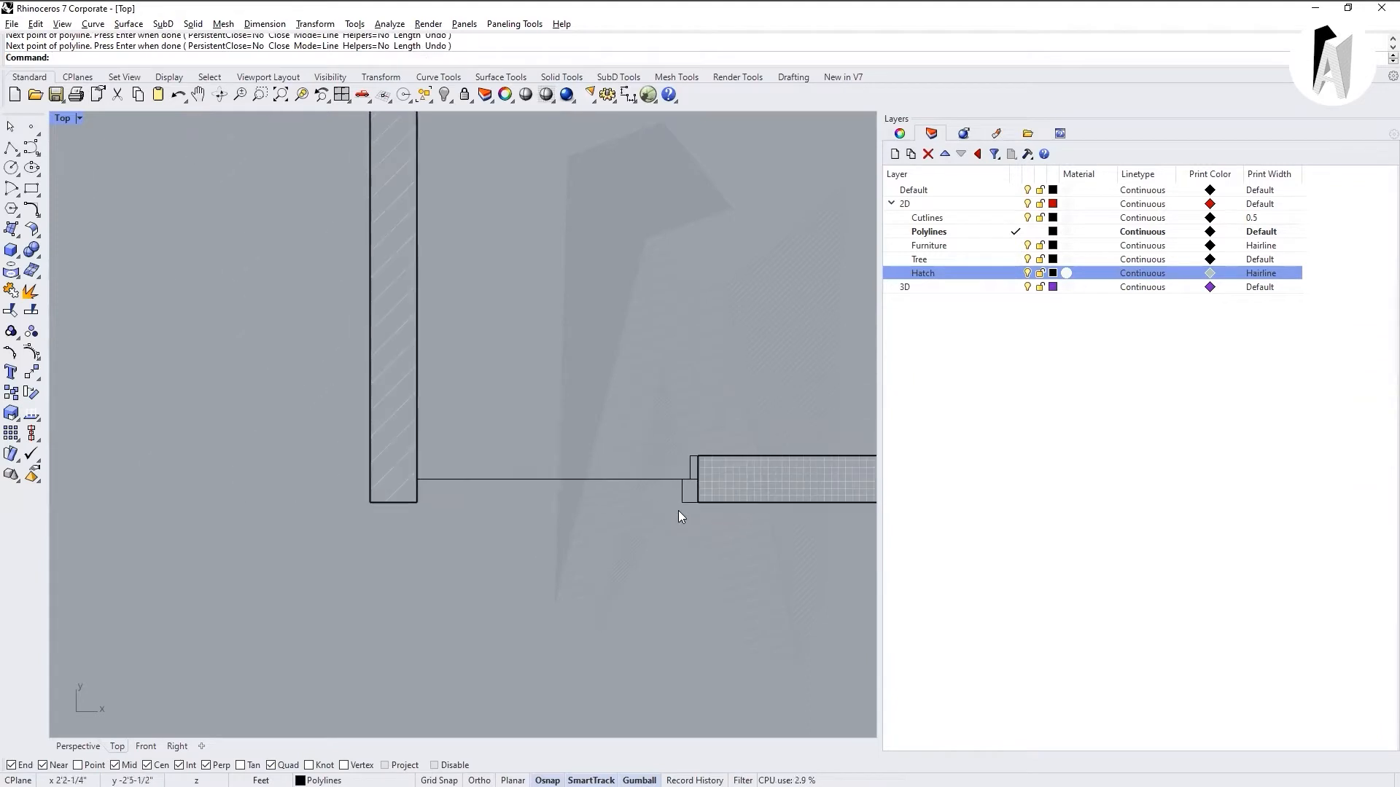
scroll(541, 485, "up", 6)
scroll(435, 446, "up", 6)
scroll(323, 390, "down", 3)
scroll(642, 448, "up", 3)
left_click(658, 477)
left_click(672, 580)
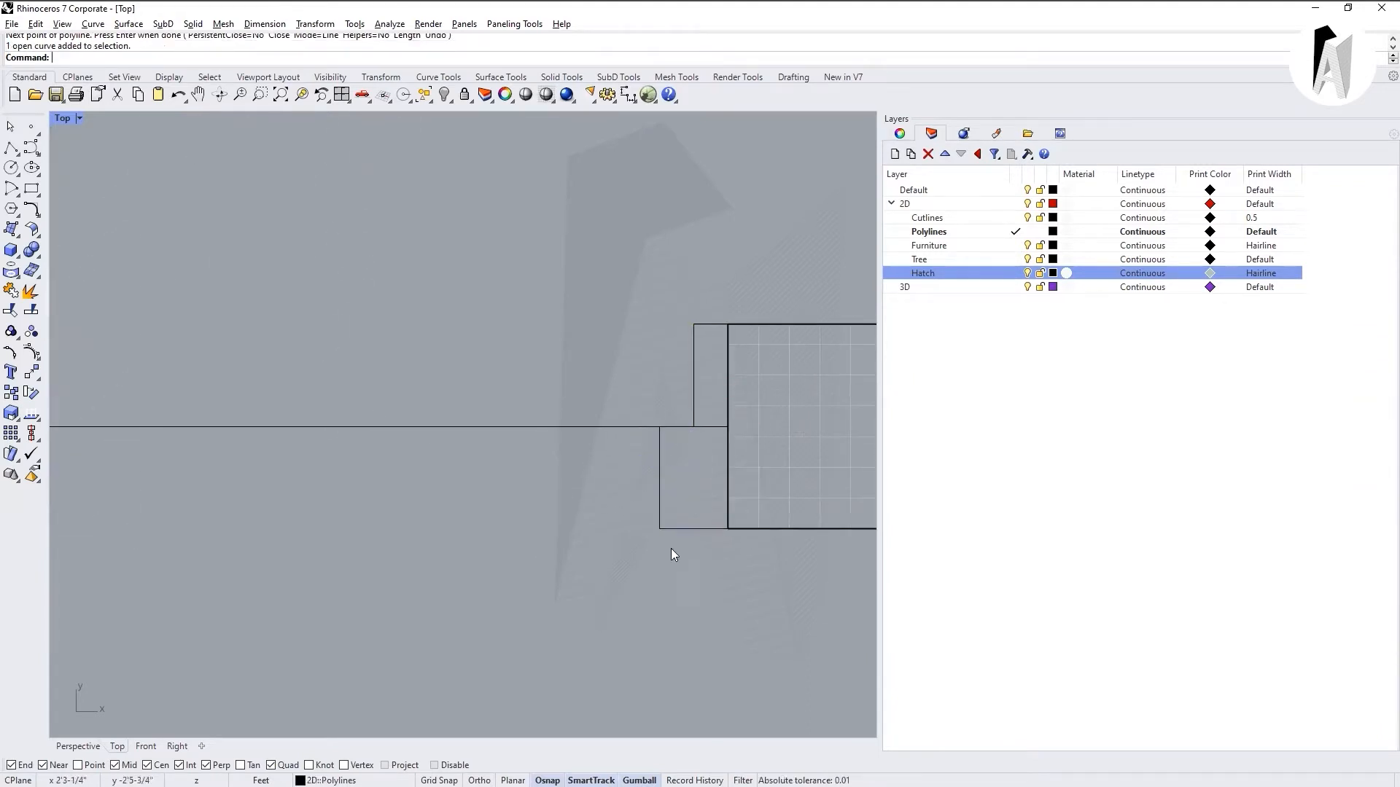
left_click(658, 484)
left_click(698, 581)
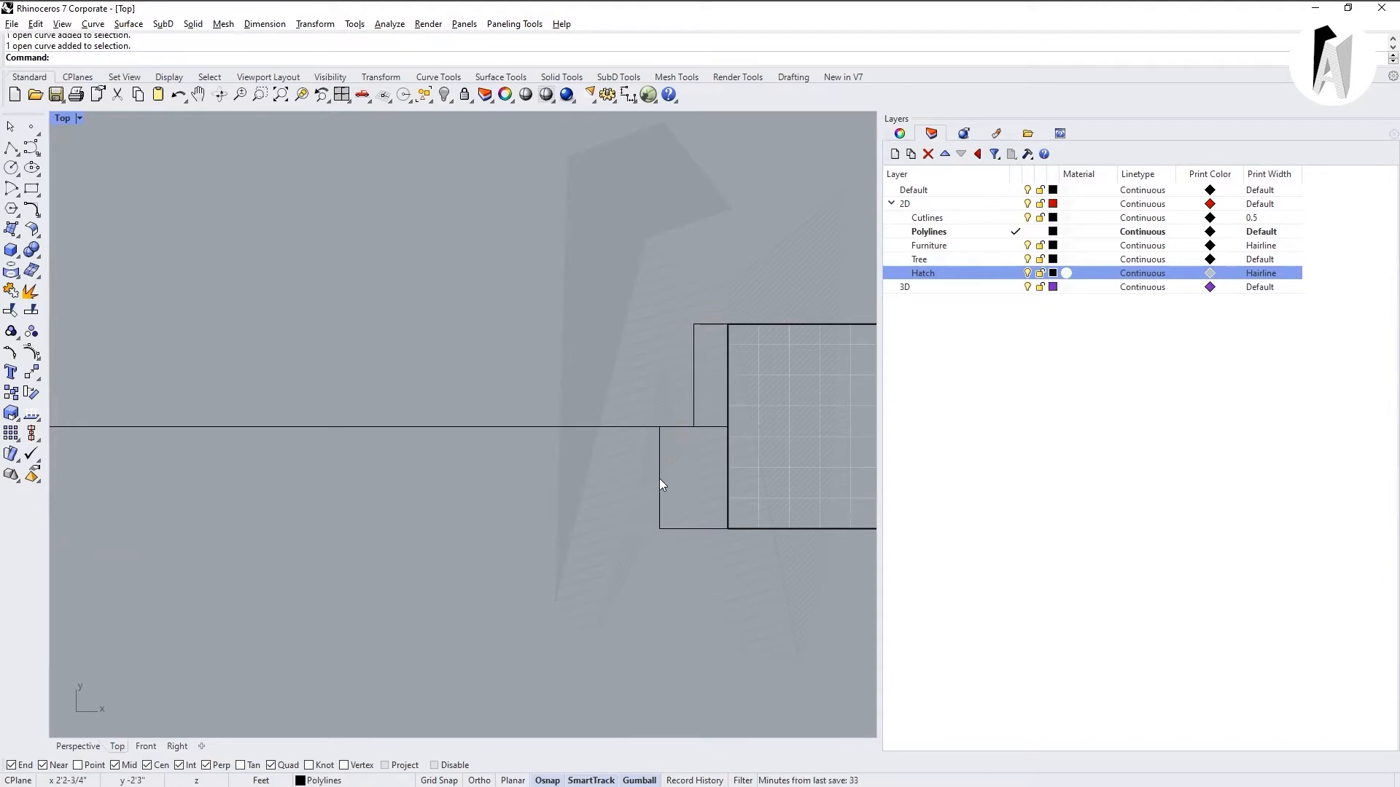
Mirror the stepped door jamb profile across the midpoint of the threshold line to the opposite side of the opening.
left_click(659, 478)
scroll(741, 503, "down", 3)
left_click(725, 544)
left_click(710, 477)
left_click(653, 542)
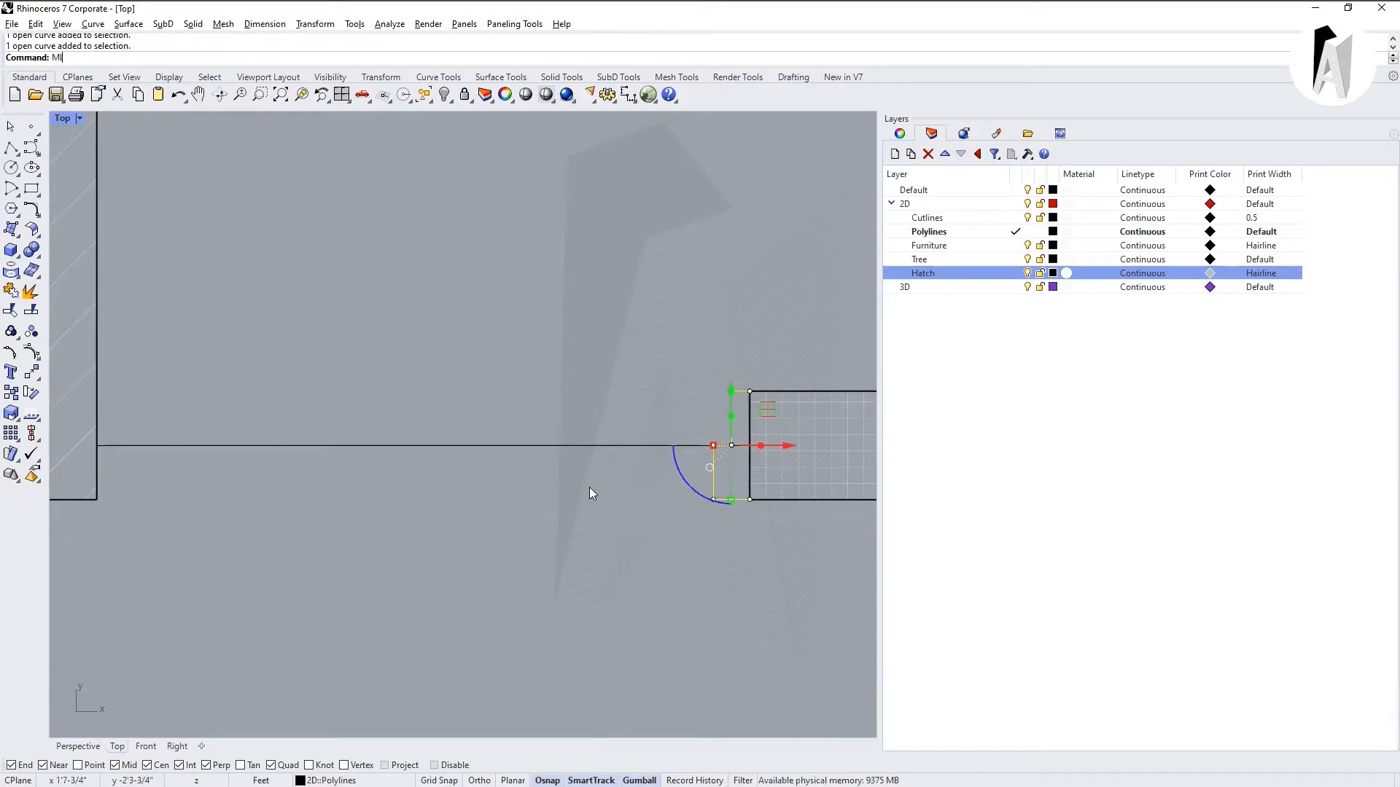
key("Return")
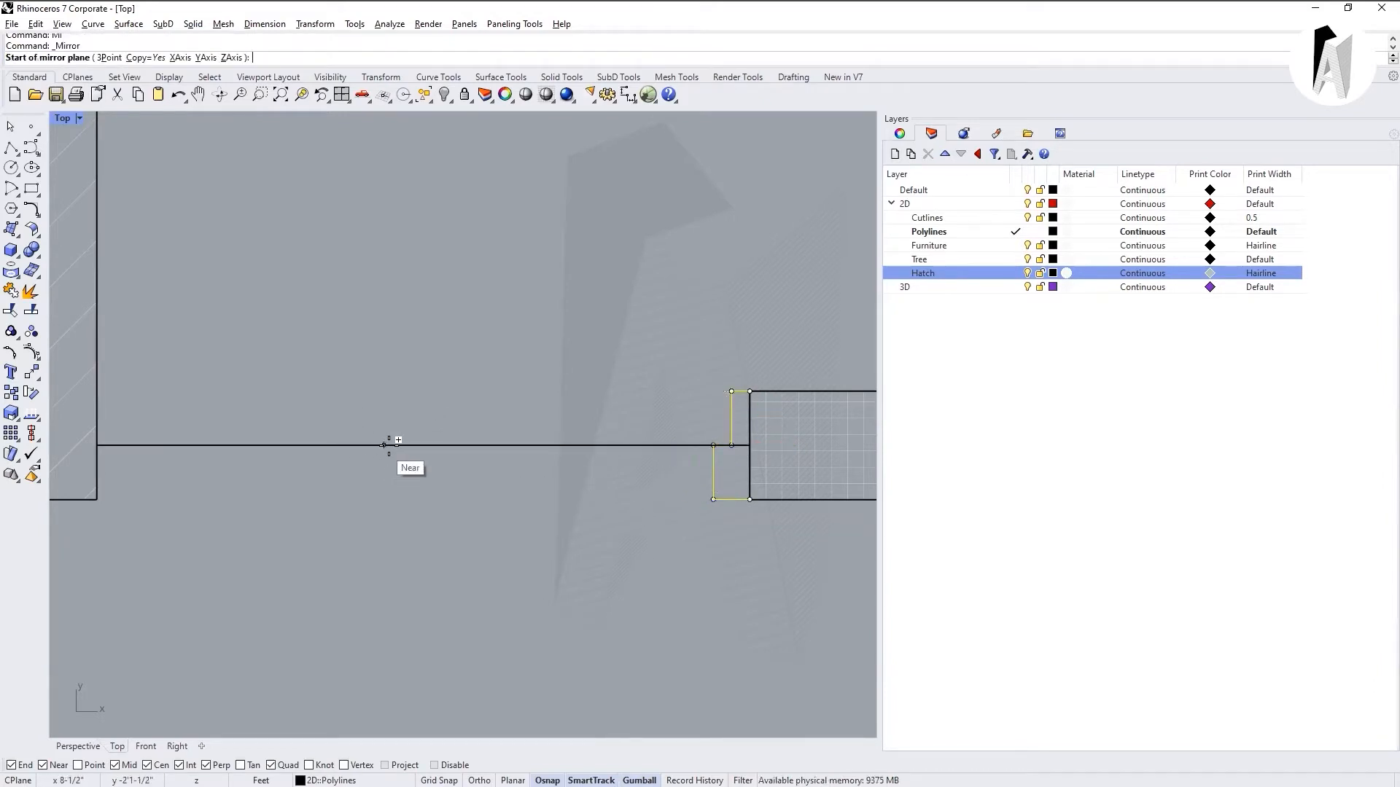
left_click(423, 445)
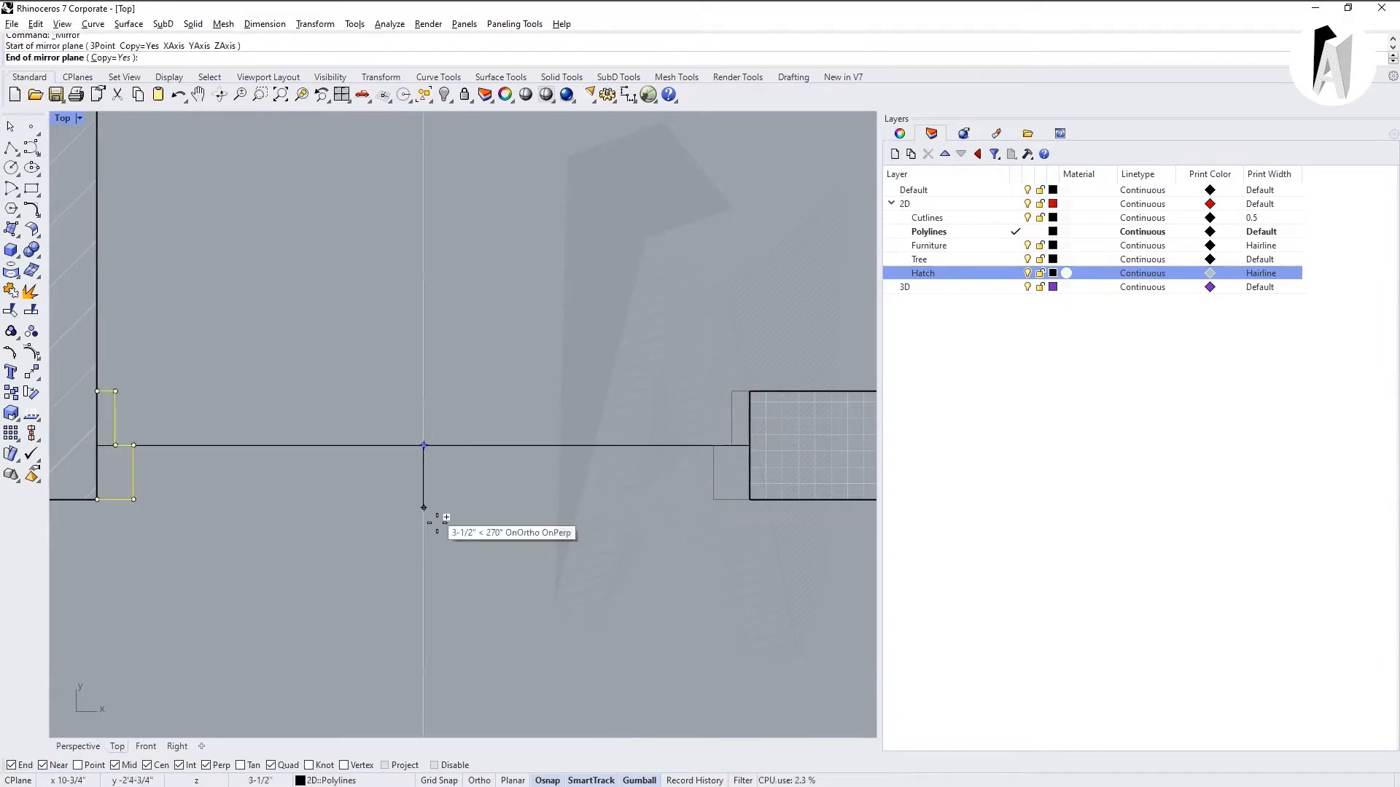
left_click(423, 638)
key("Escape")
scroll(209, 434, "down", 2)
left_click(206, 434)
Draw a thin rectangle for the door leaf spanning between the two jambs on the room side of the threshold line.
scroll(295, 401, "down", 3)
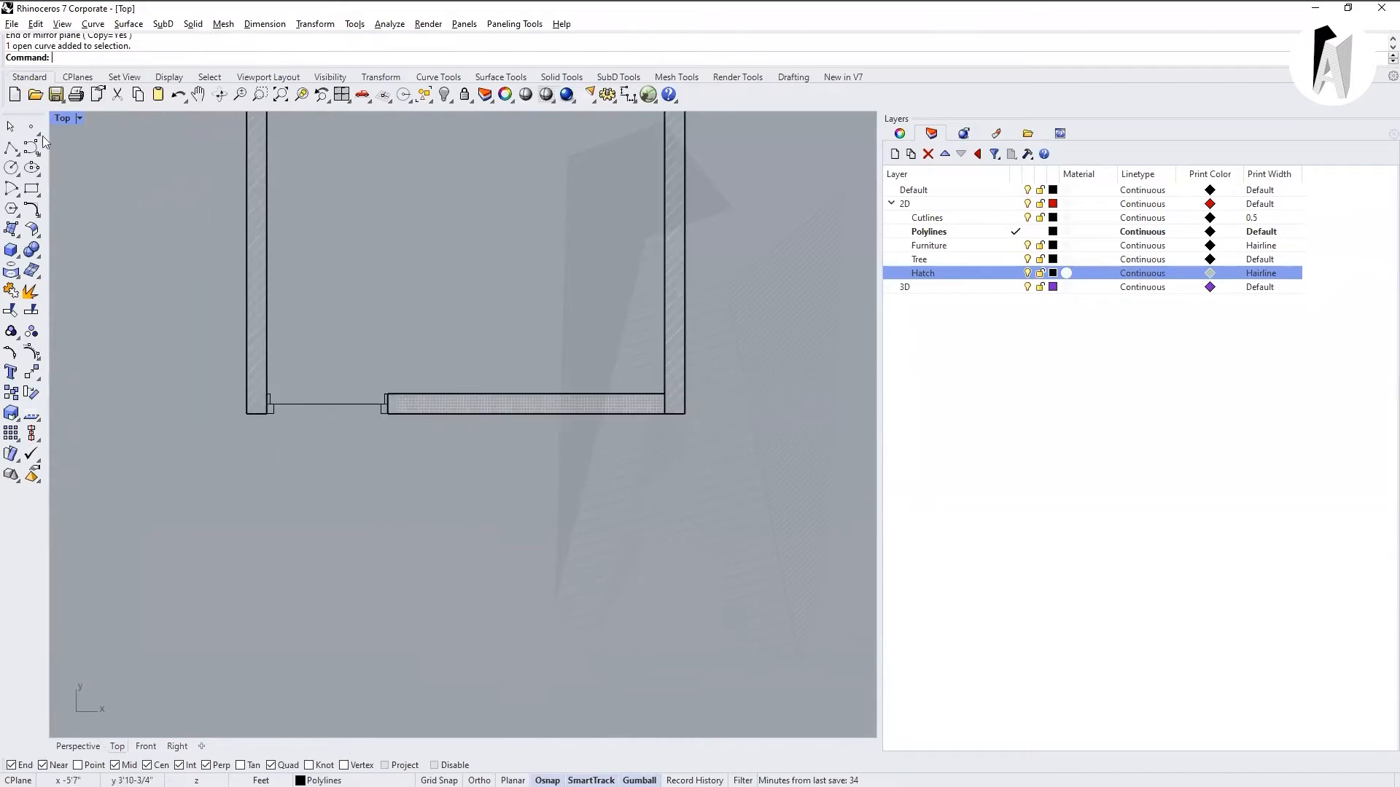
left_click(31, 189)
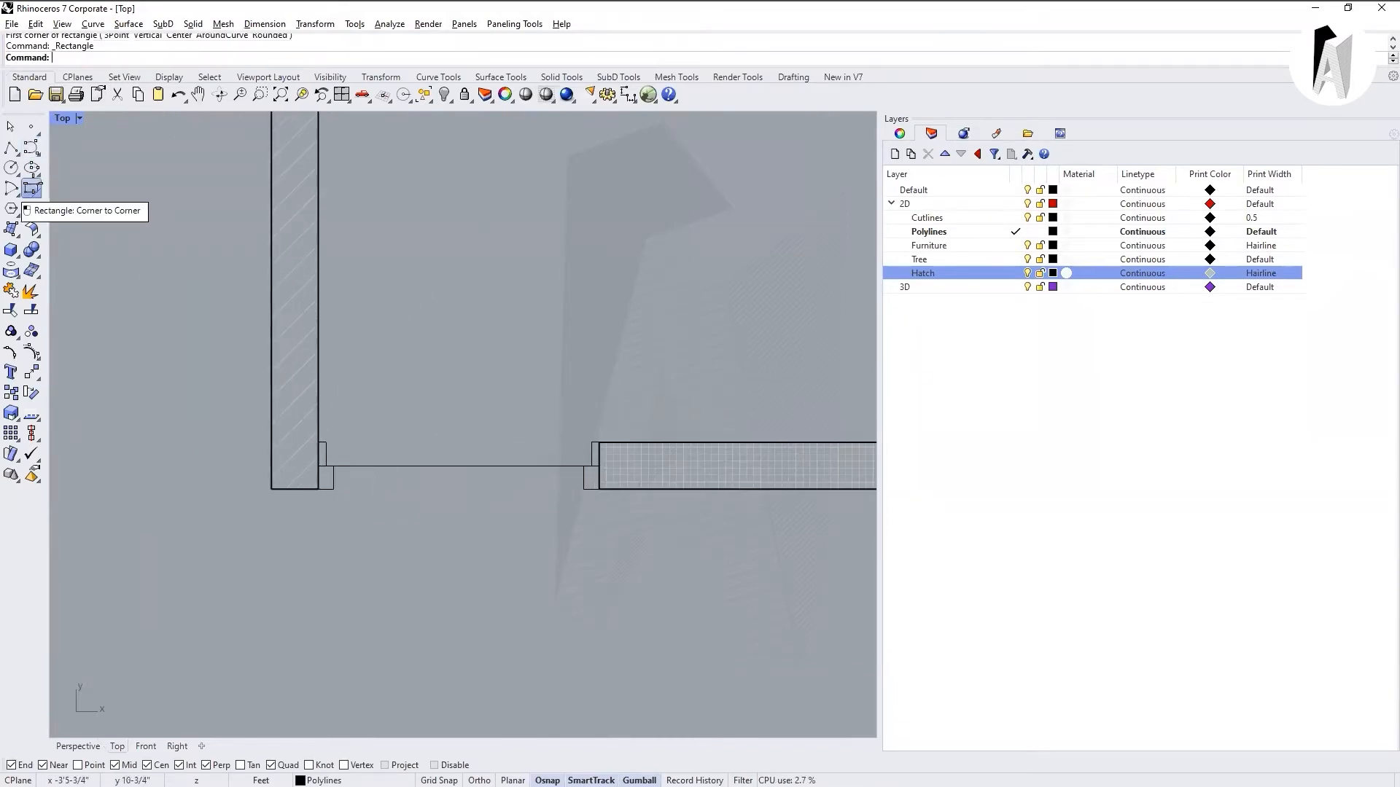
left_click(322, 444)
scroll(609, 481, "up", 2)
left_click(538, 400)
scroll(789, 374, "down", 6)
Rotate the door leaf 90 degrees about its corner at the left jamb so it stands open into the room.
scroll(394, 383, "up", 8)
type("R")
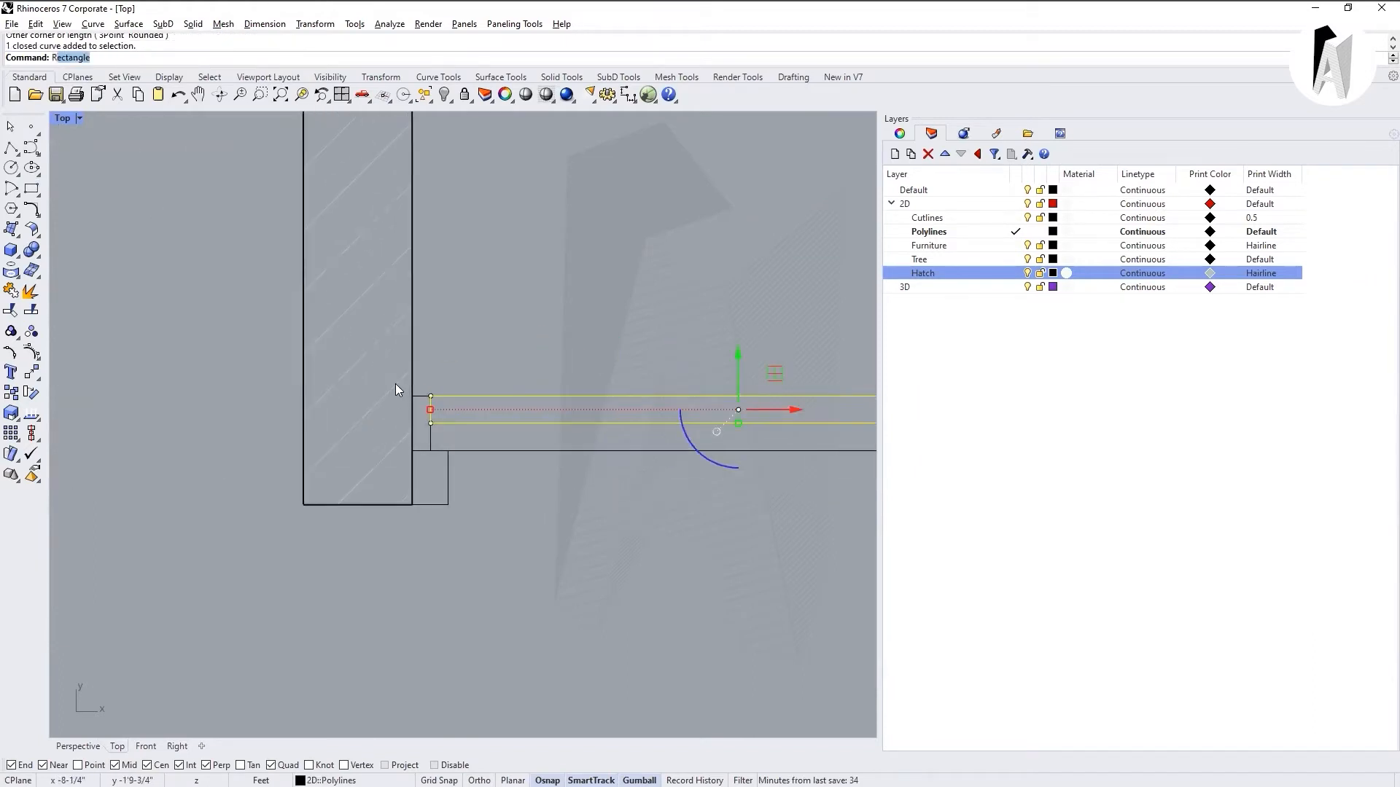
type("O")
key("Return")
left_click(423, 396)
scroll(431, 397, "down", 3)
left_click(605, 407)
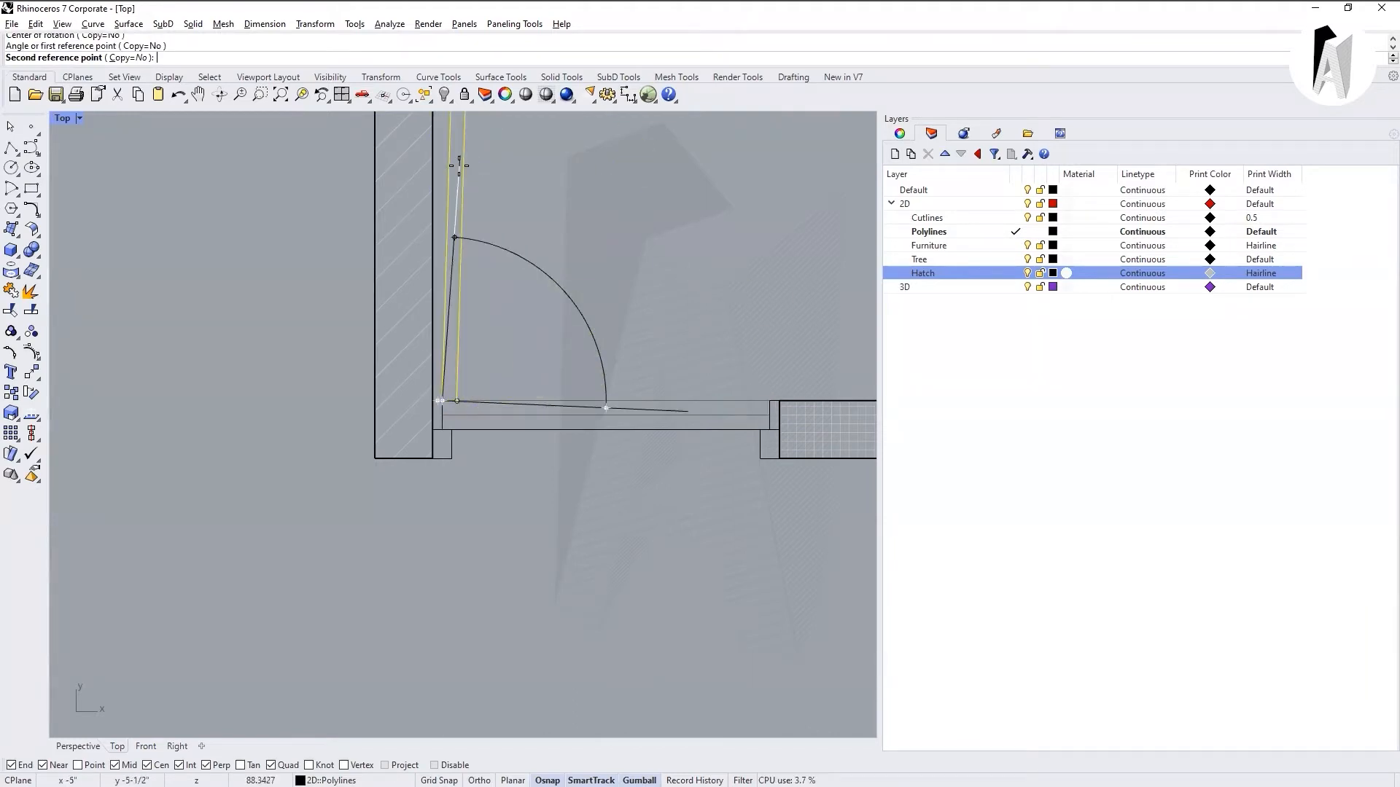
type("90")
key("Return")
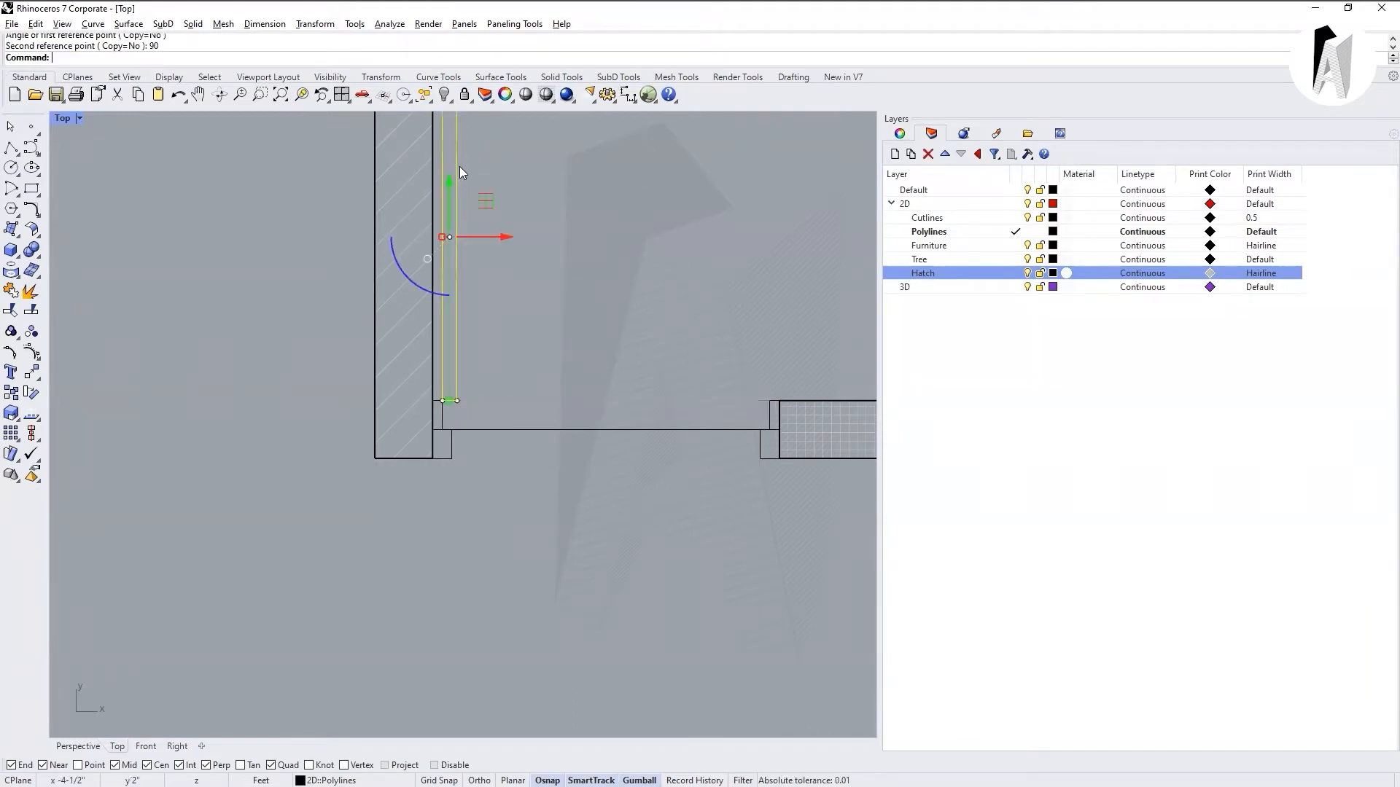
scroll(477, 217, "down", 3)
scroll(495, 332, "up", 3)
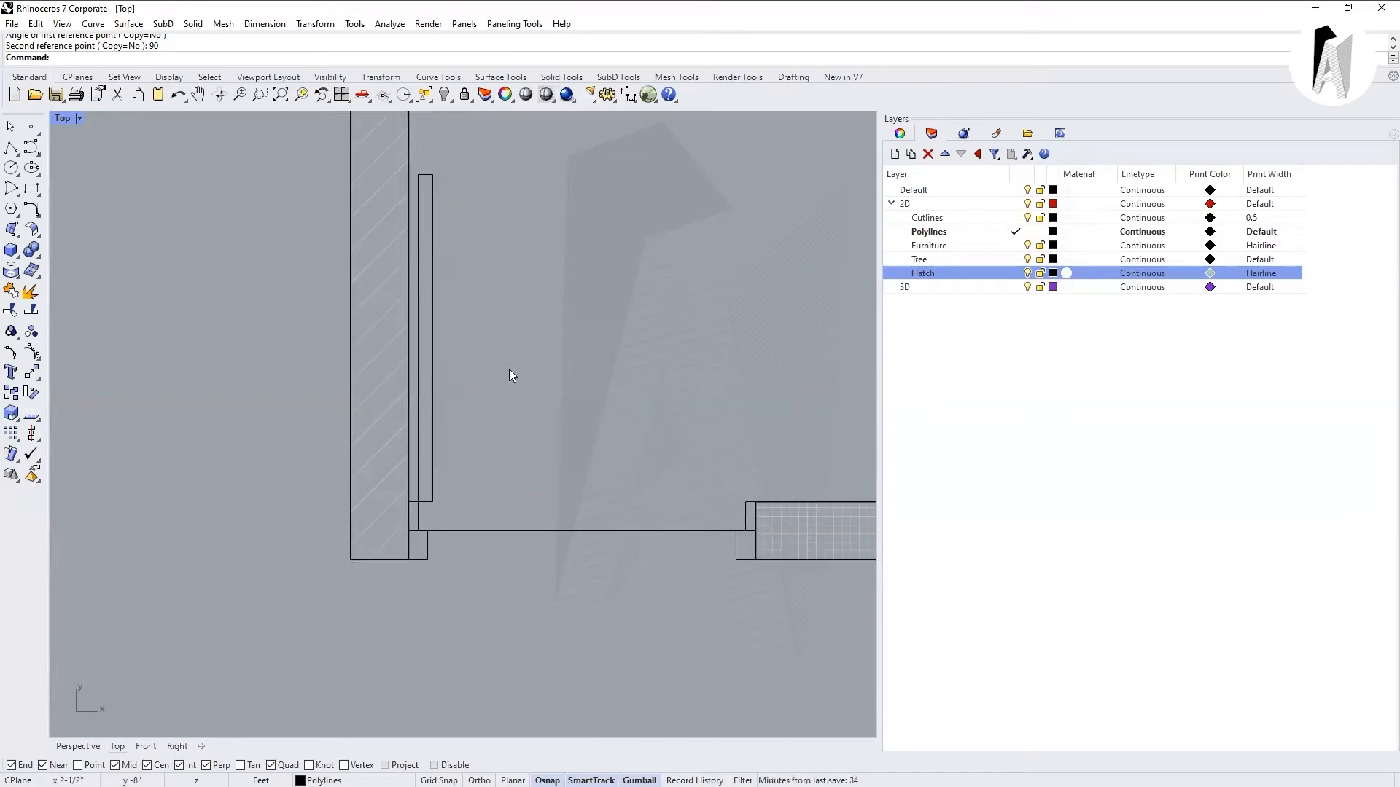
Delete the threshold line running across the door opening.
left_click(635, 530)
key("Delete")
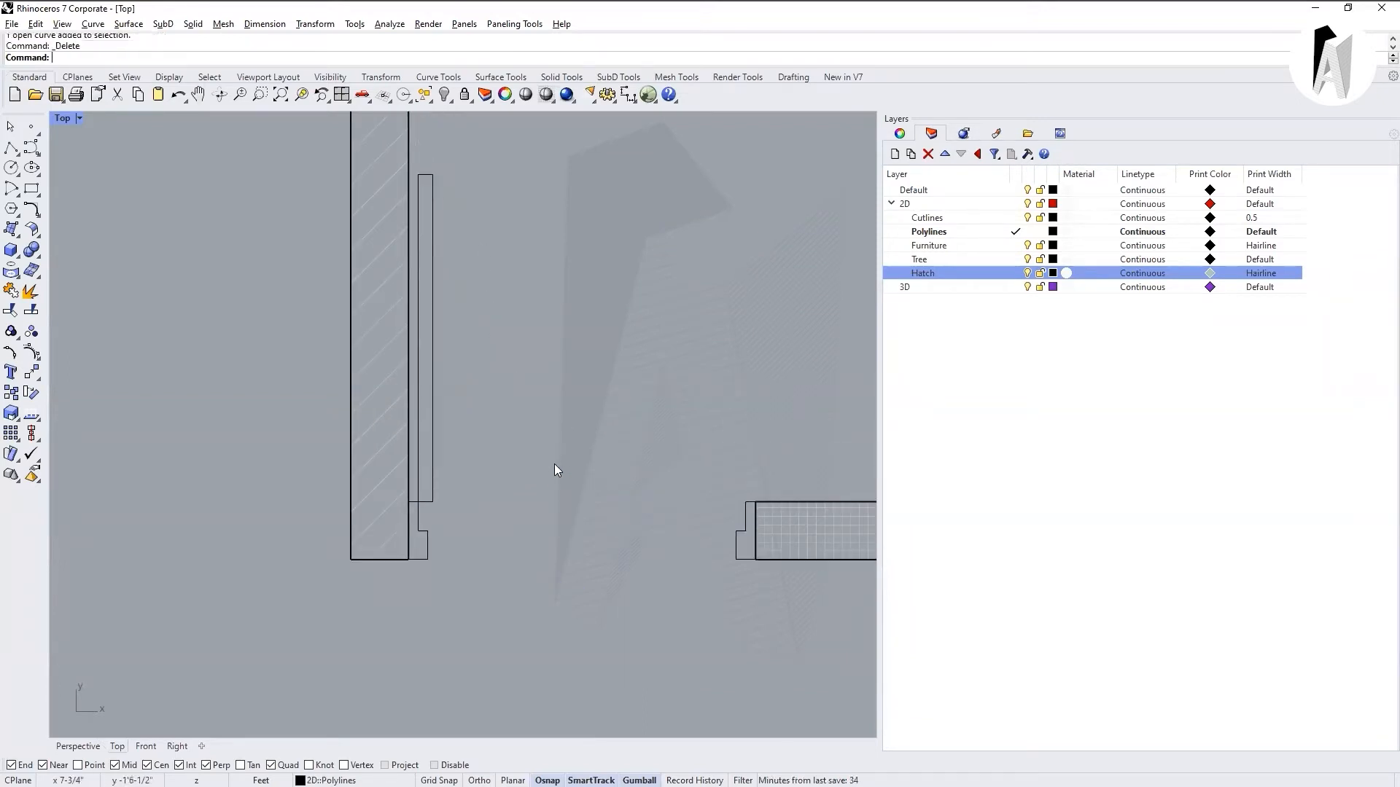
scroll(556, 463, "down", 3)
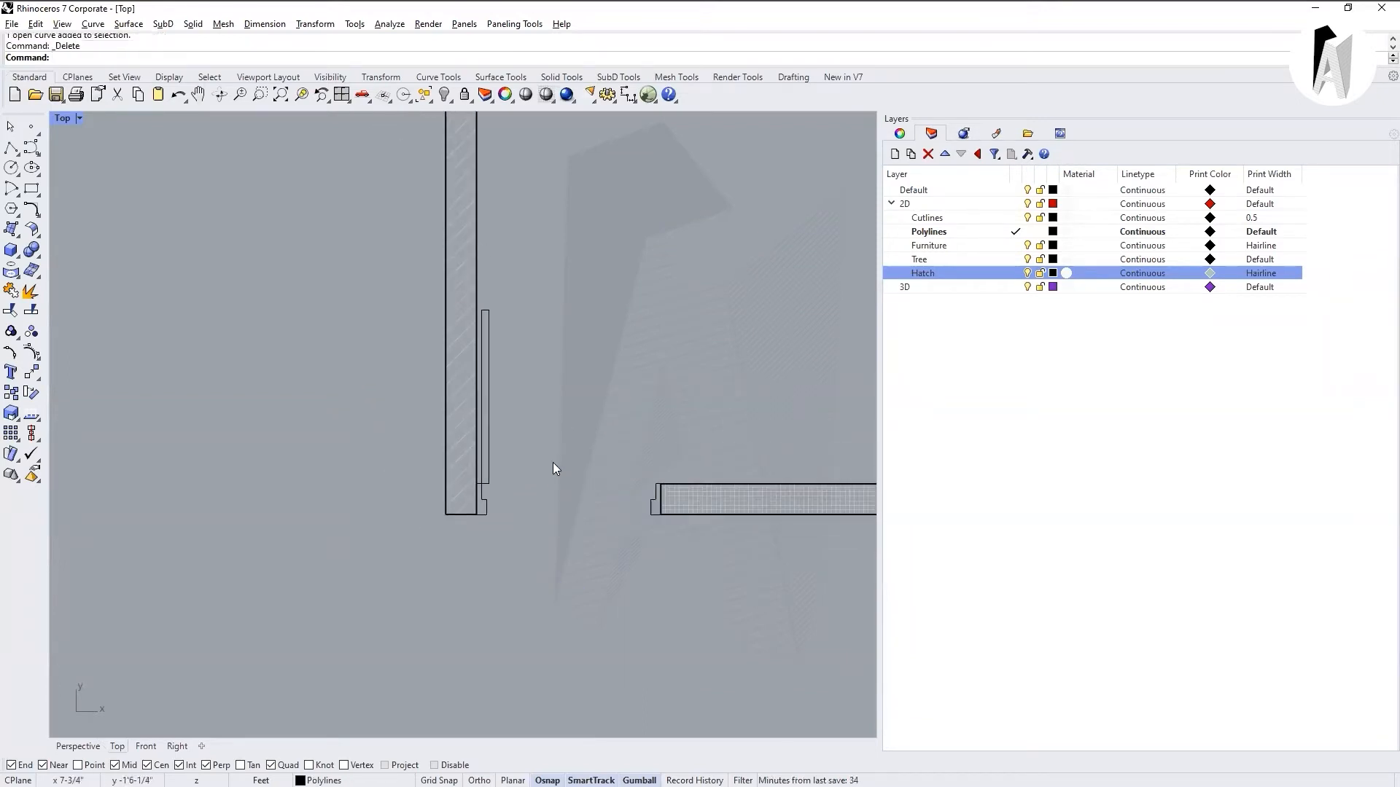
Draw the door swing arc centered on the leaf's hinge corner, from the leaf's free end to the opposite jamb.
left_click(17, 193)
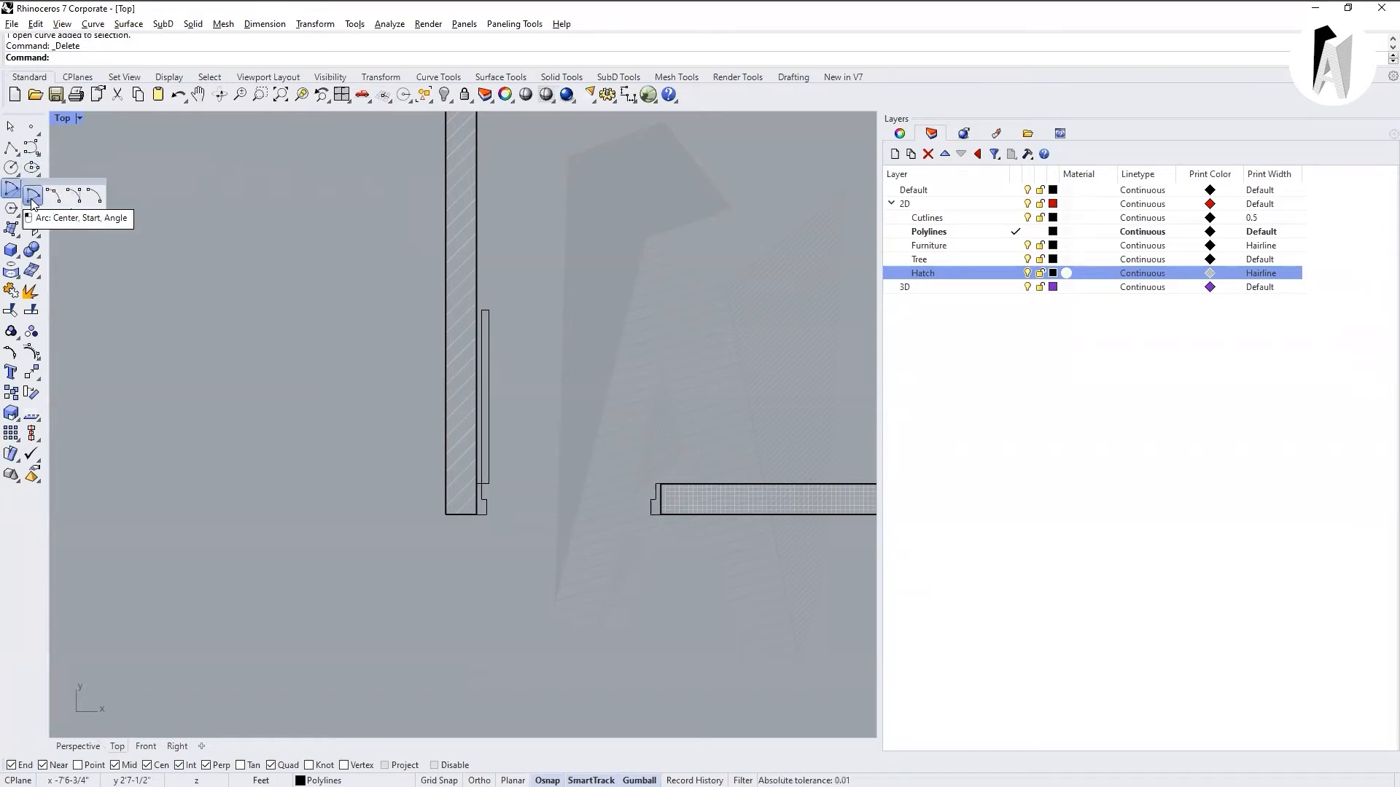
left_click(32, 197)
scroll(503, 487, "up", 5)
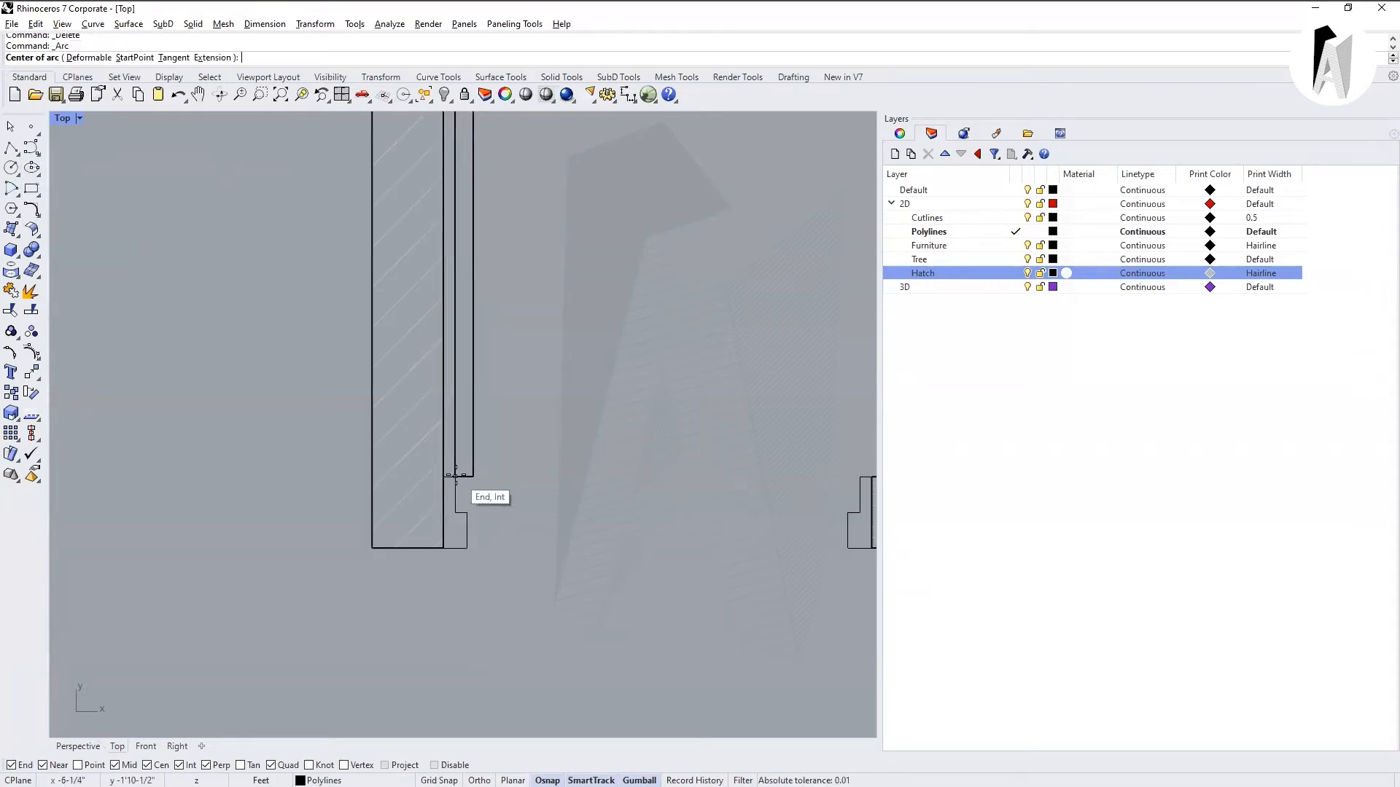
left_click(456, 478)
scroll(487, 535, "down", 2)
left_click(467, 233)
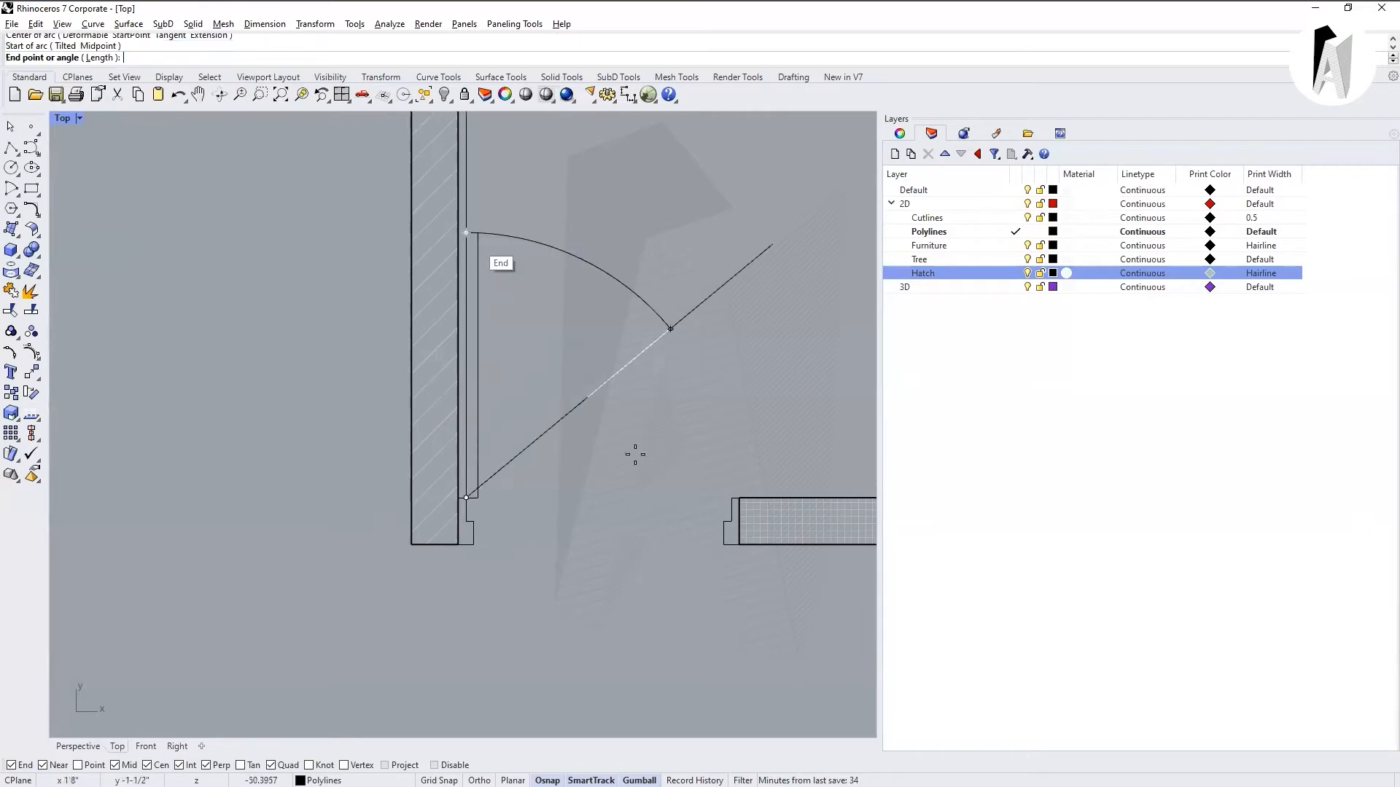
left_click(732, 500)
key("space")
scroll(486, 412, "down", 6)
key("Escape")
scroll(595, 500, "up", 10)
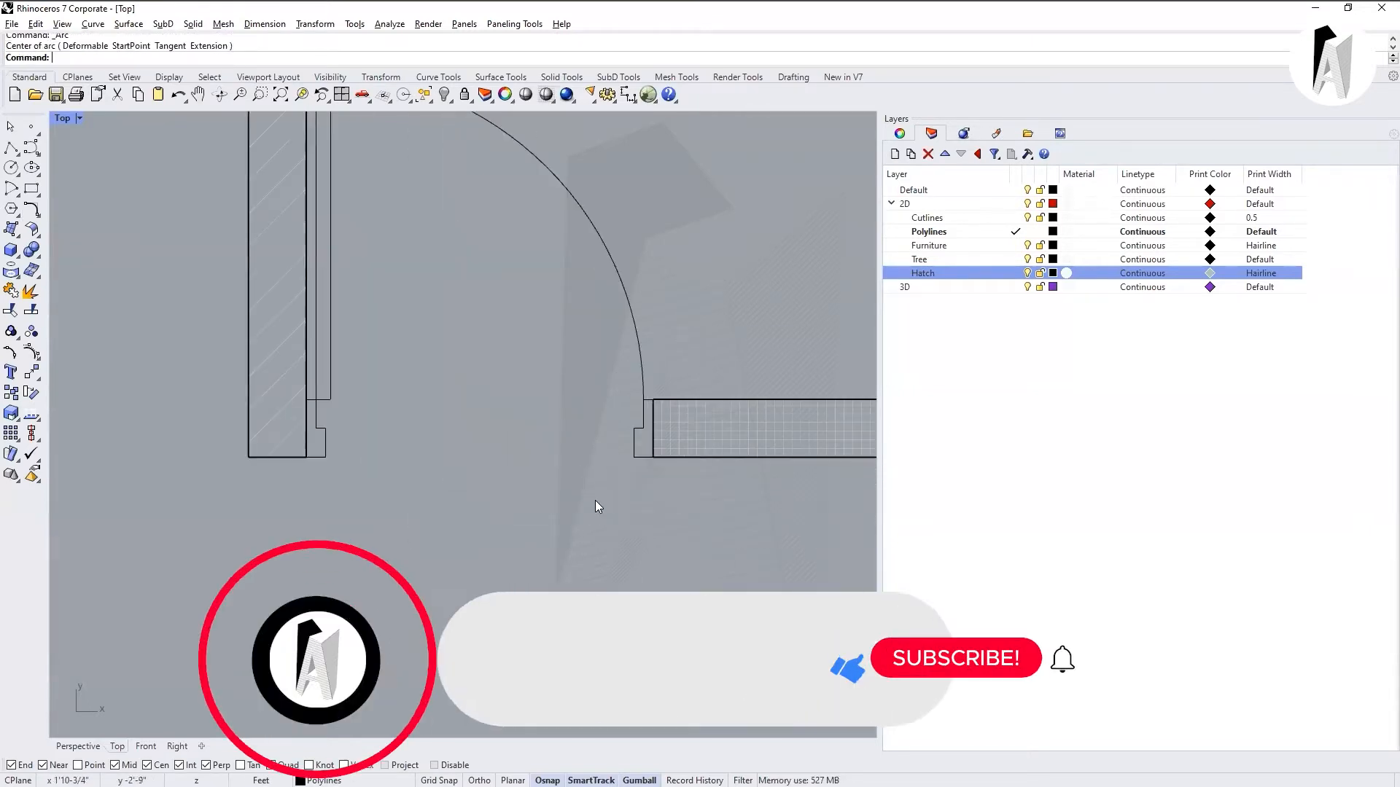
scroll(618, 507, "down", 6)
scroll(603, 423, "up", 6)
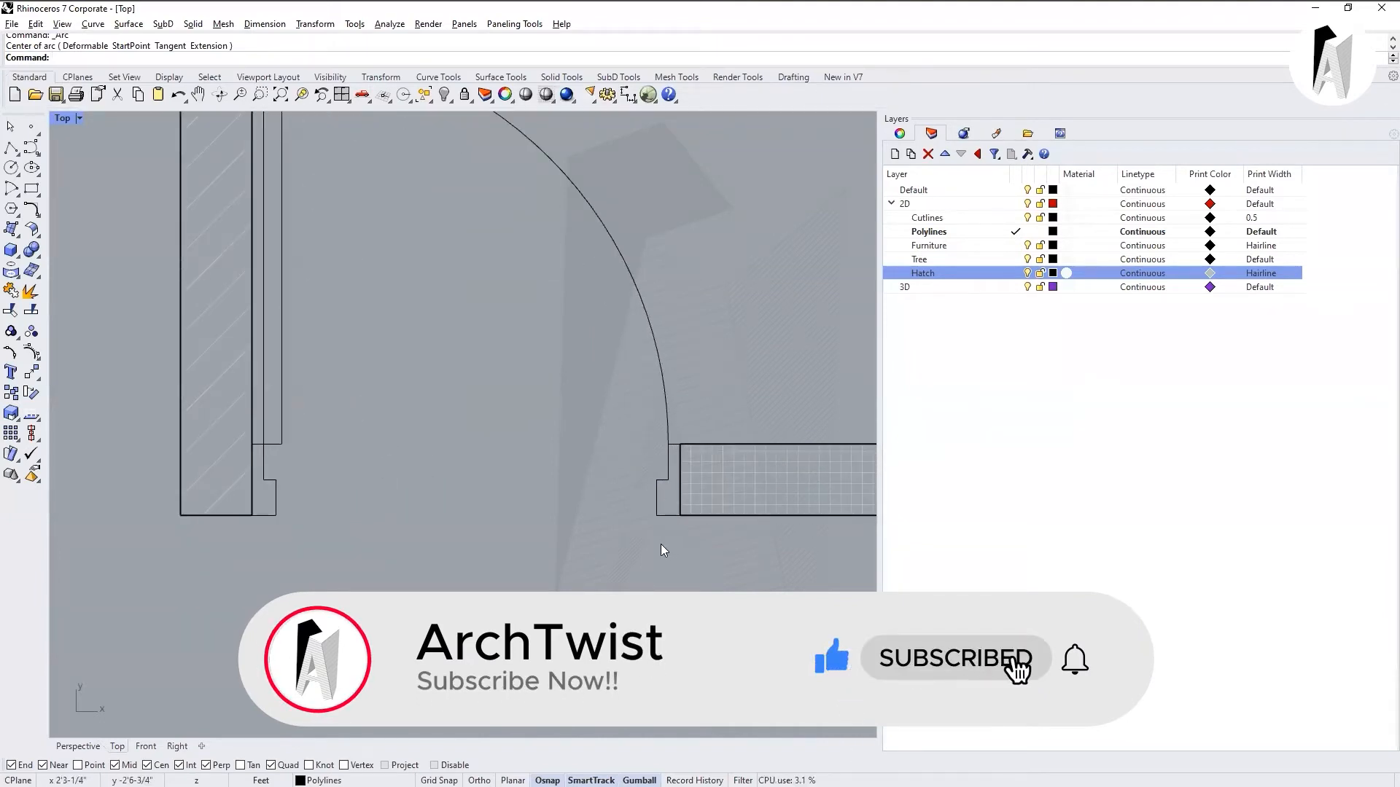
scroll(660, 544, "down", 3)
left_click_drag(668, 379, 557, 403)
left_click(701, 376)
left_click_drag(701, 376, 554, 398)
left_click(614, 553)
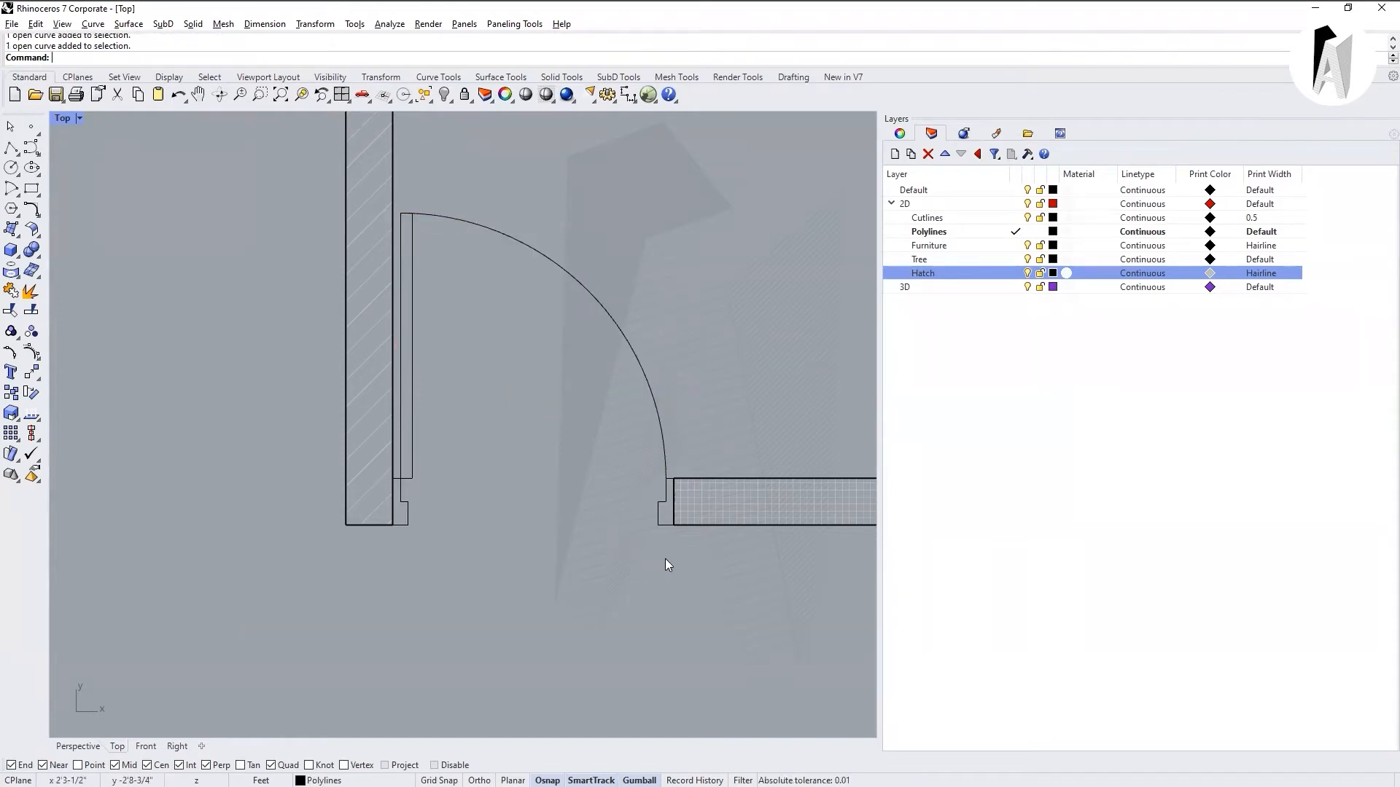
Define the leaf, swing arc and both jambs as a block named Door 36", with its base point at the left wall's lower inner corner.
left_click_drag(477, 317, 398, 203)
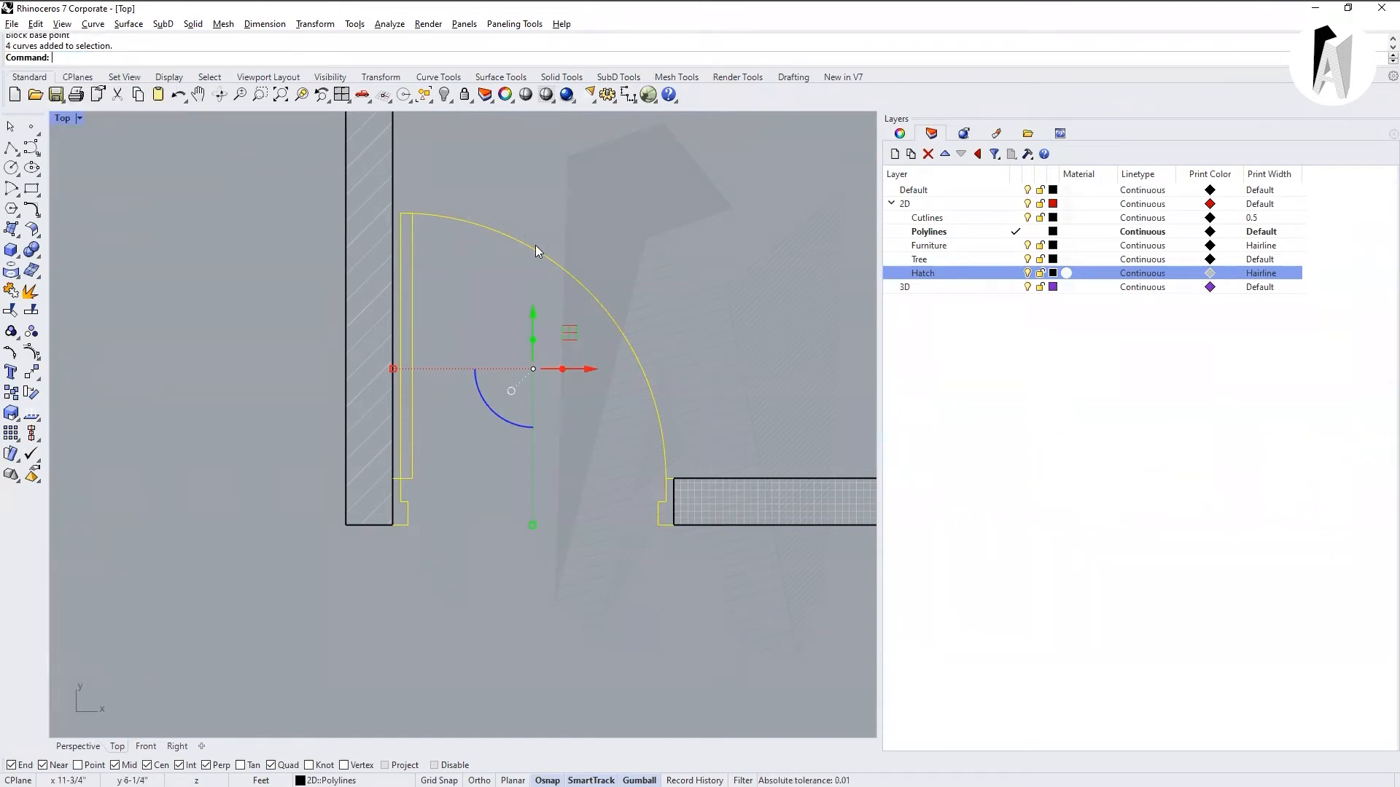
type("lock")
key("Return")
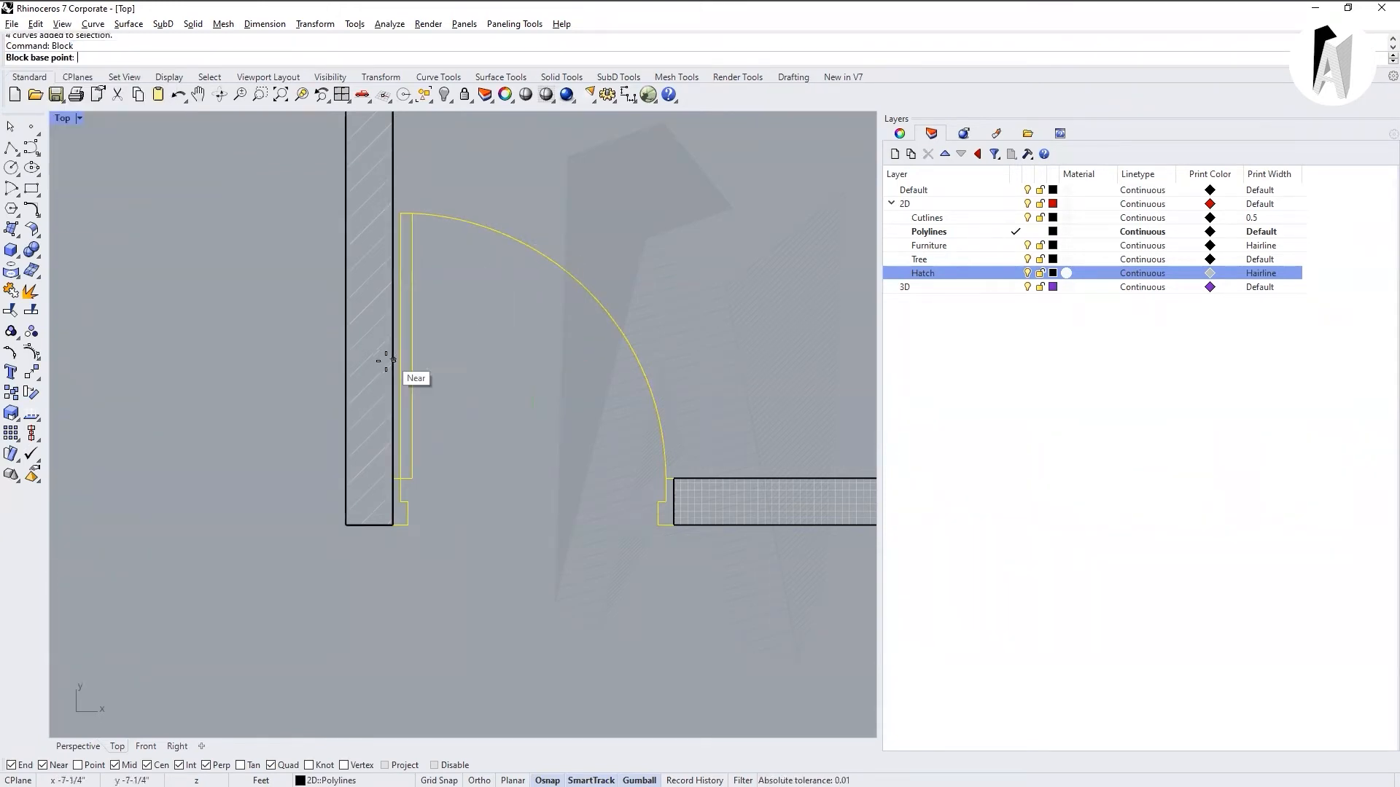
scroll(391, 539, "up", 10)
scroll(322, 510, "down", 6)
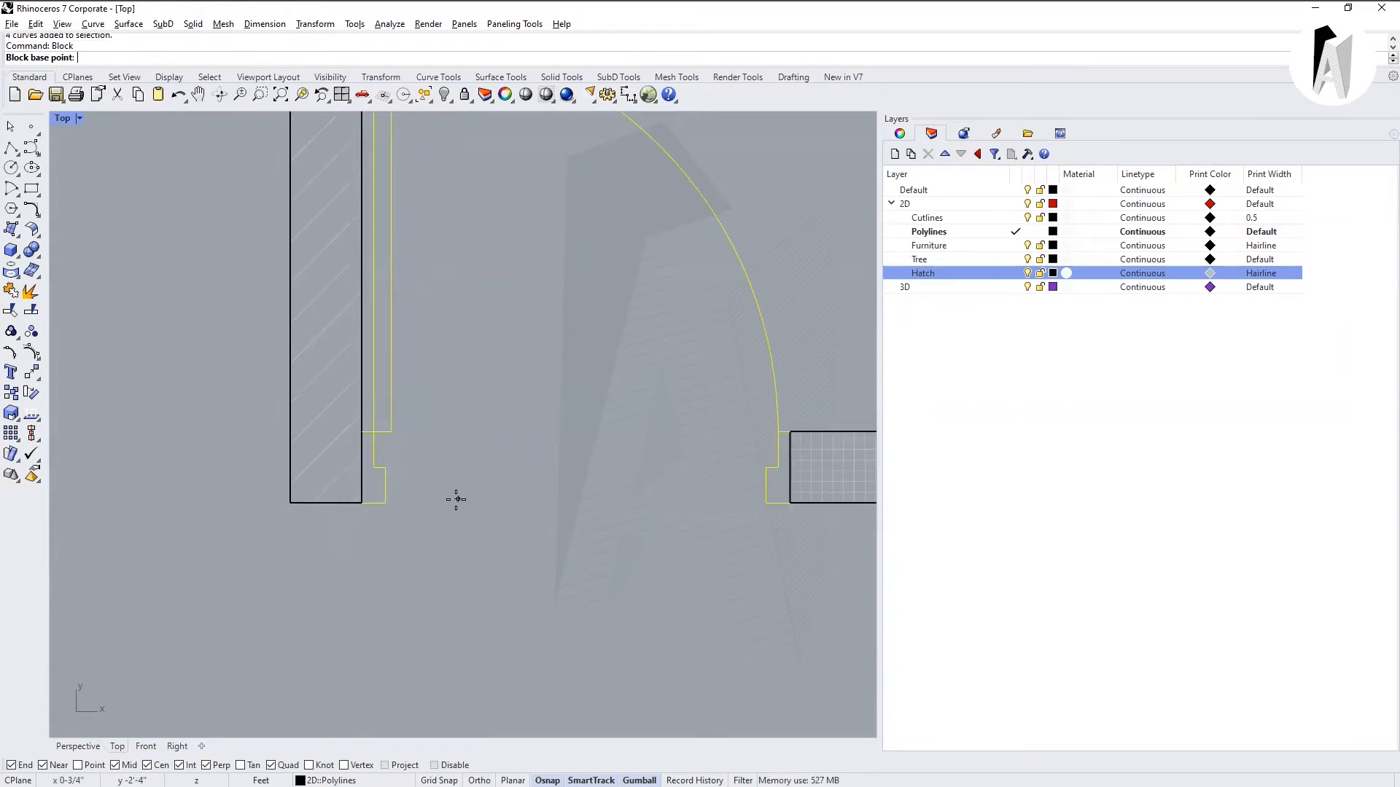
scroll(343, 510, "up", 3)
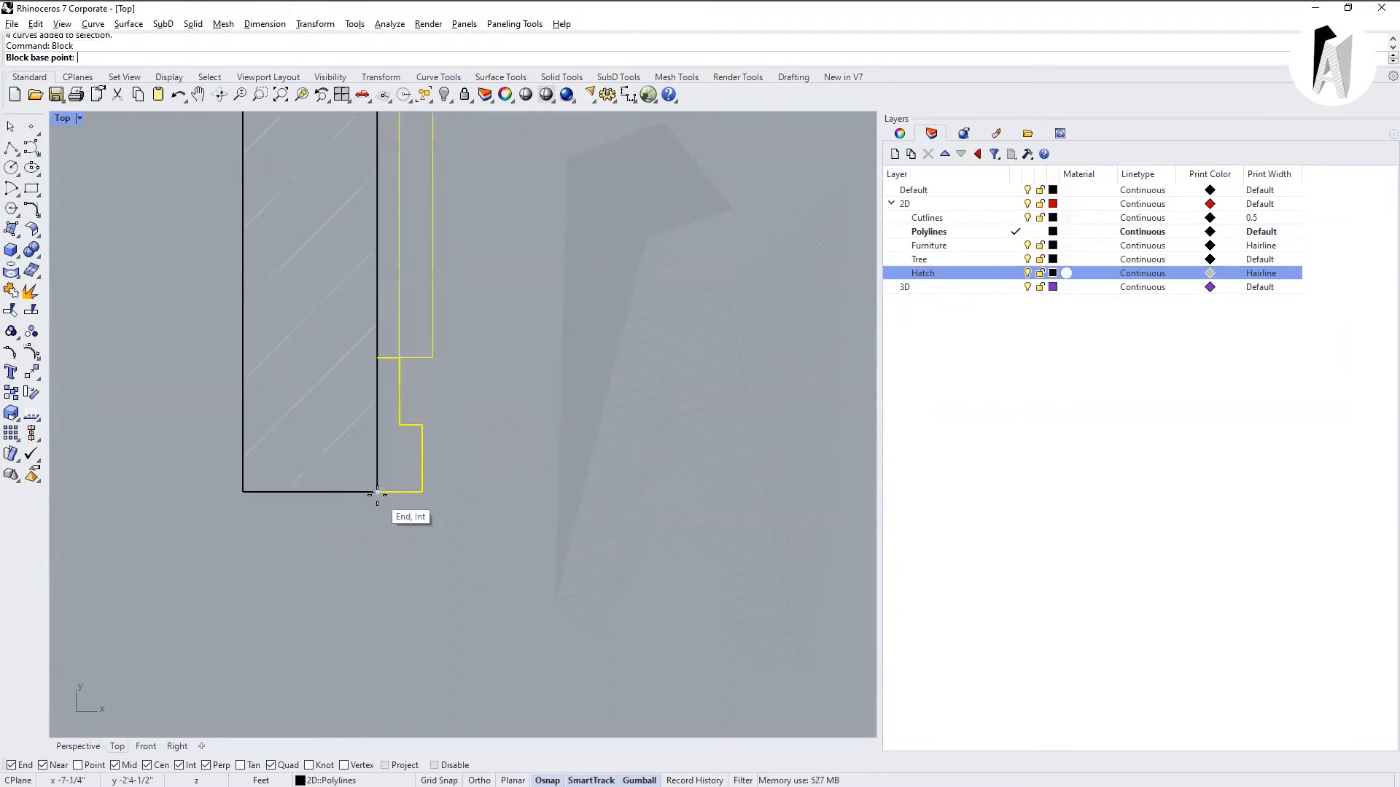
left_click(377, 493)
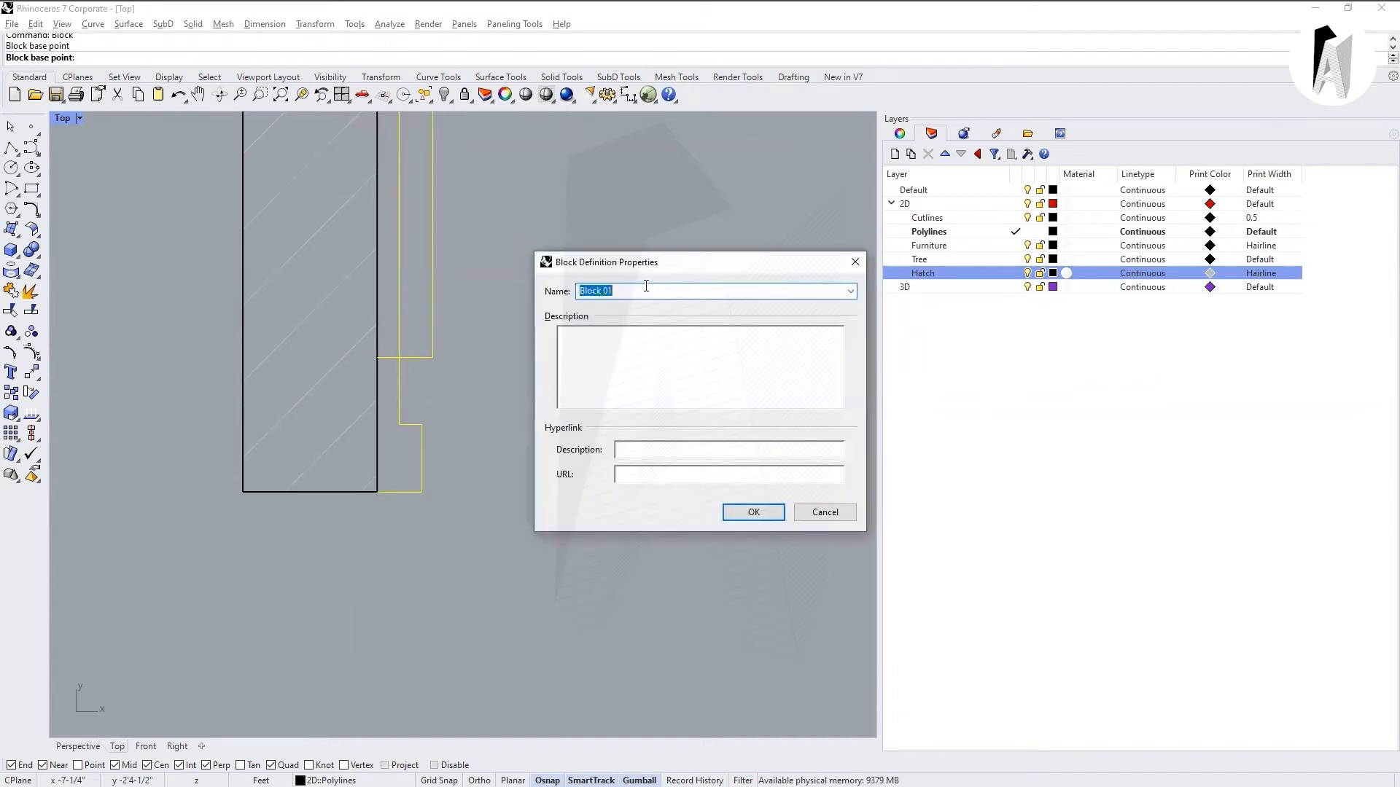
left_click_drag(649, 266, 572, 252)
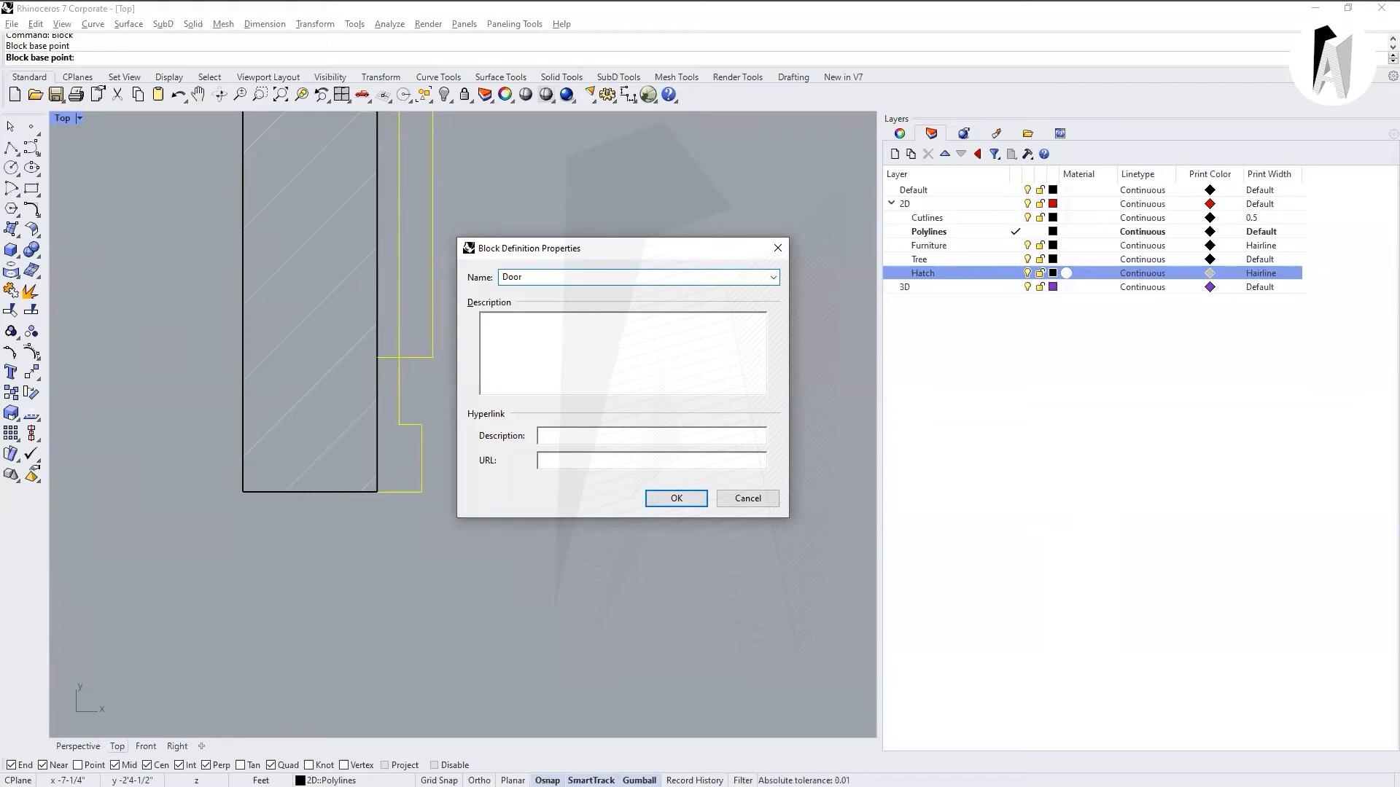
type("6\"")
left_click(684, 499)
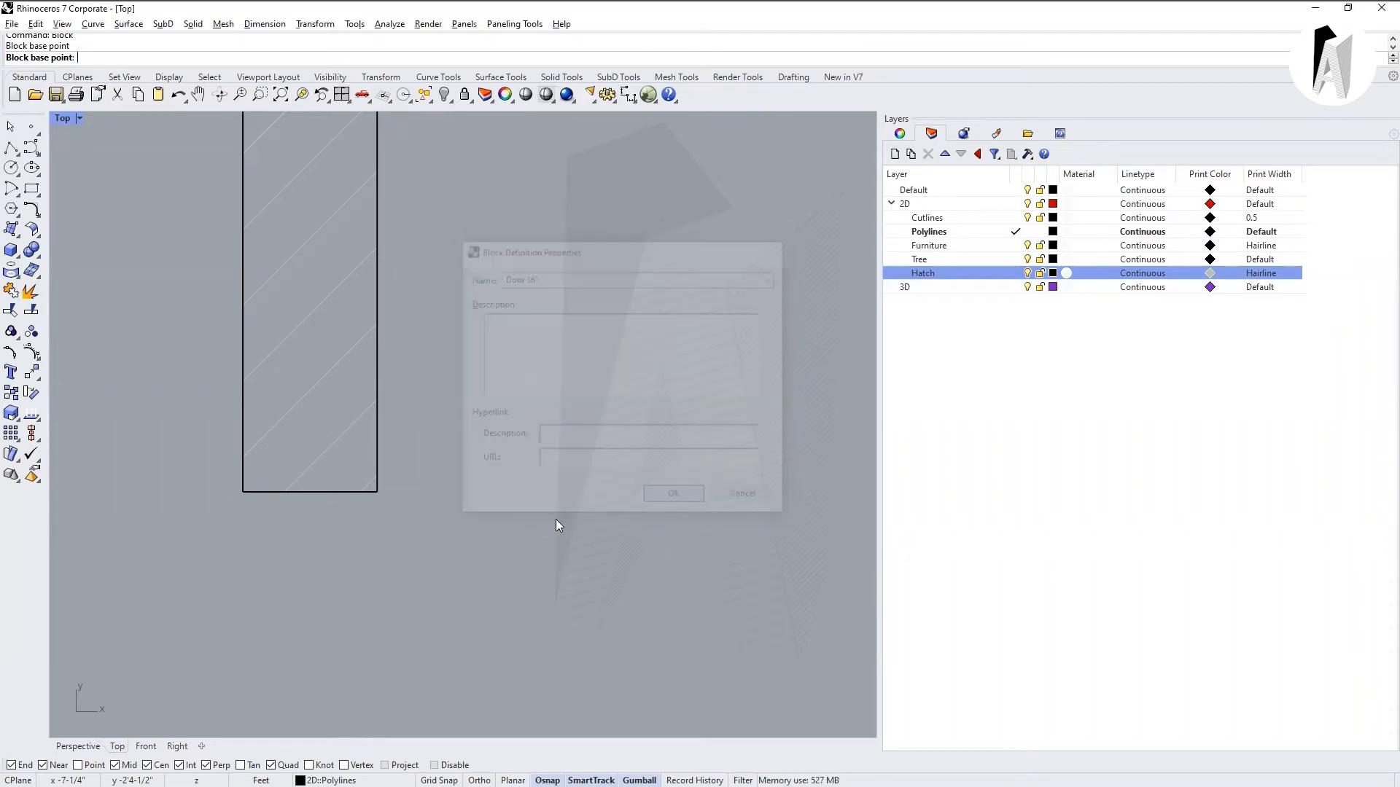
Check that the door selects as a single block instance.
left_click(521, 544)
scroll(328, 563, "down", 17)
left_click(431, 459)
left_click(430, 626)
Copy the door block from its base corner at the left wall to the lower outer corner of the room's right wall.
scroll(363, 552, "up", 6)
left_click(350, 561)
scroll(343, 567, "up", 3)
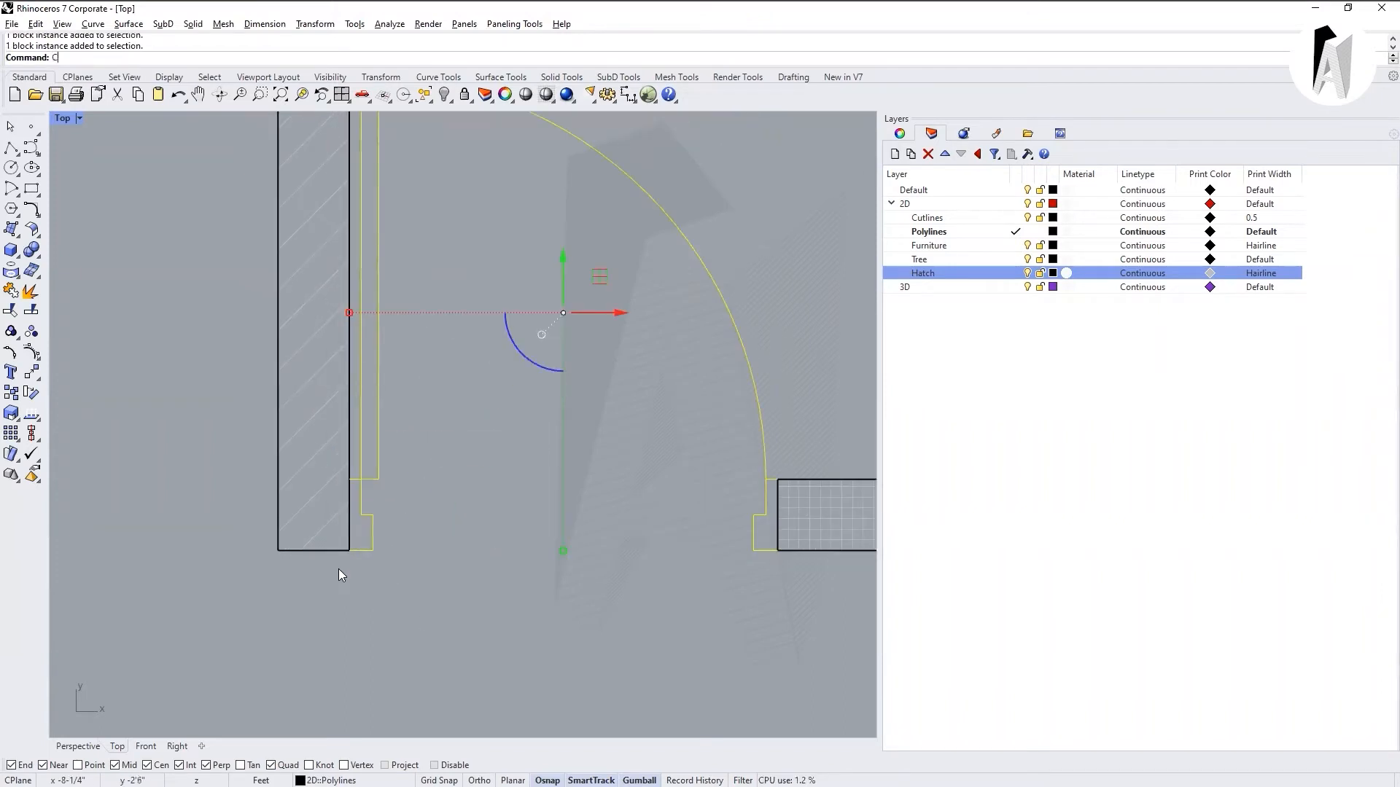
key("Return")
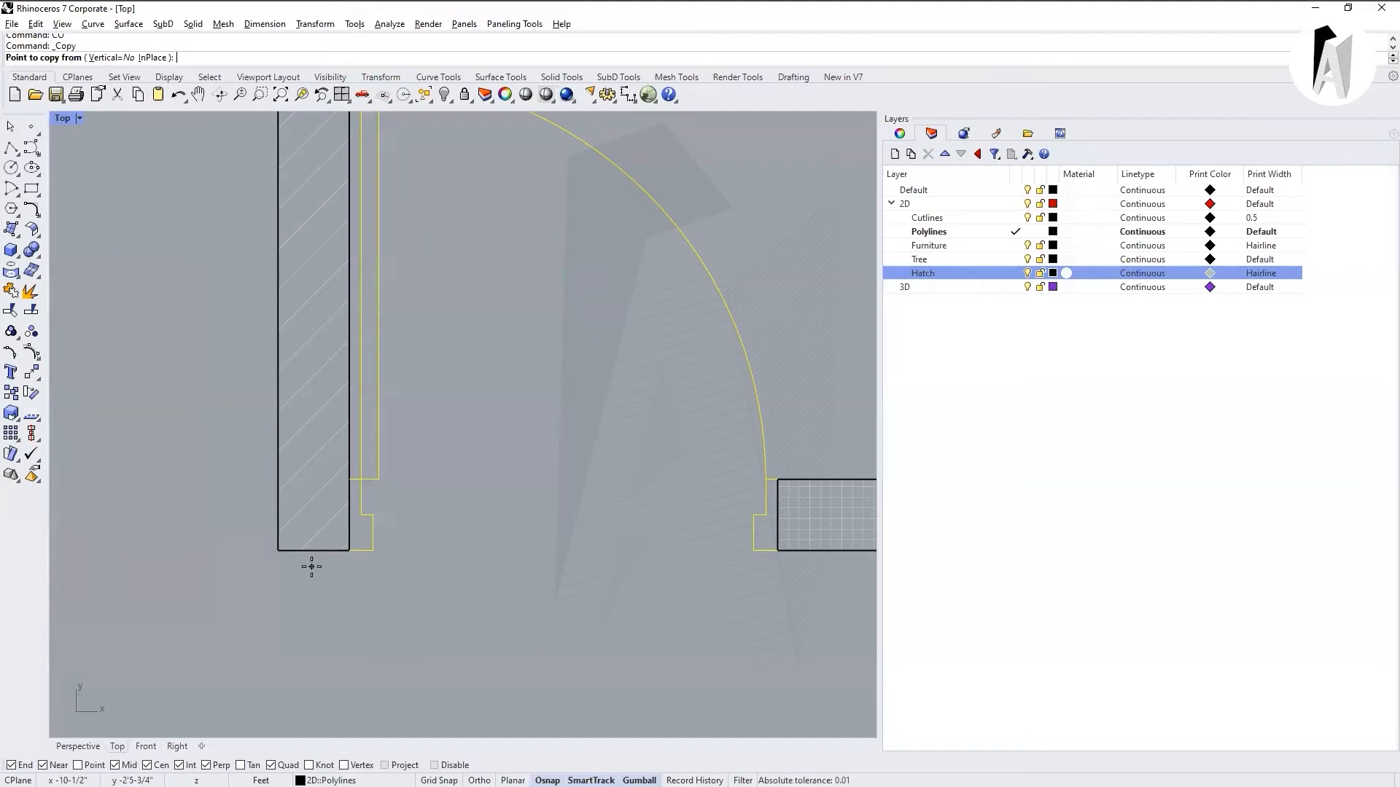
scroll(308, 566, "up", 2)
left_click(369, 542)
scroll(156, 500, "down", 4)
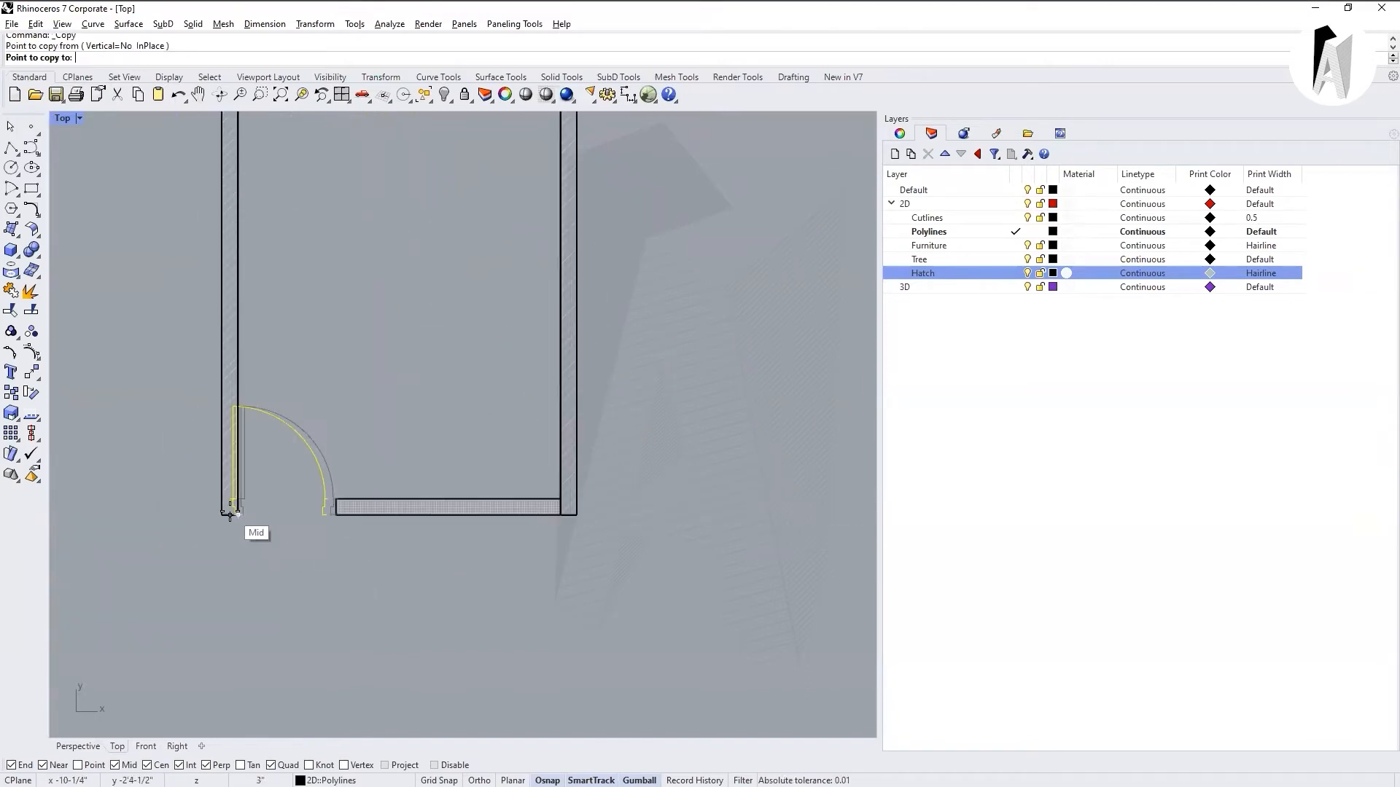
scroll(483, 526, "up", 3)
left_click(409, 484)
key("Return")
scroll(609, 547, "down", 2)
scroll(632, 503, "up", 4)
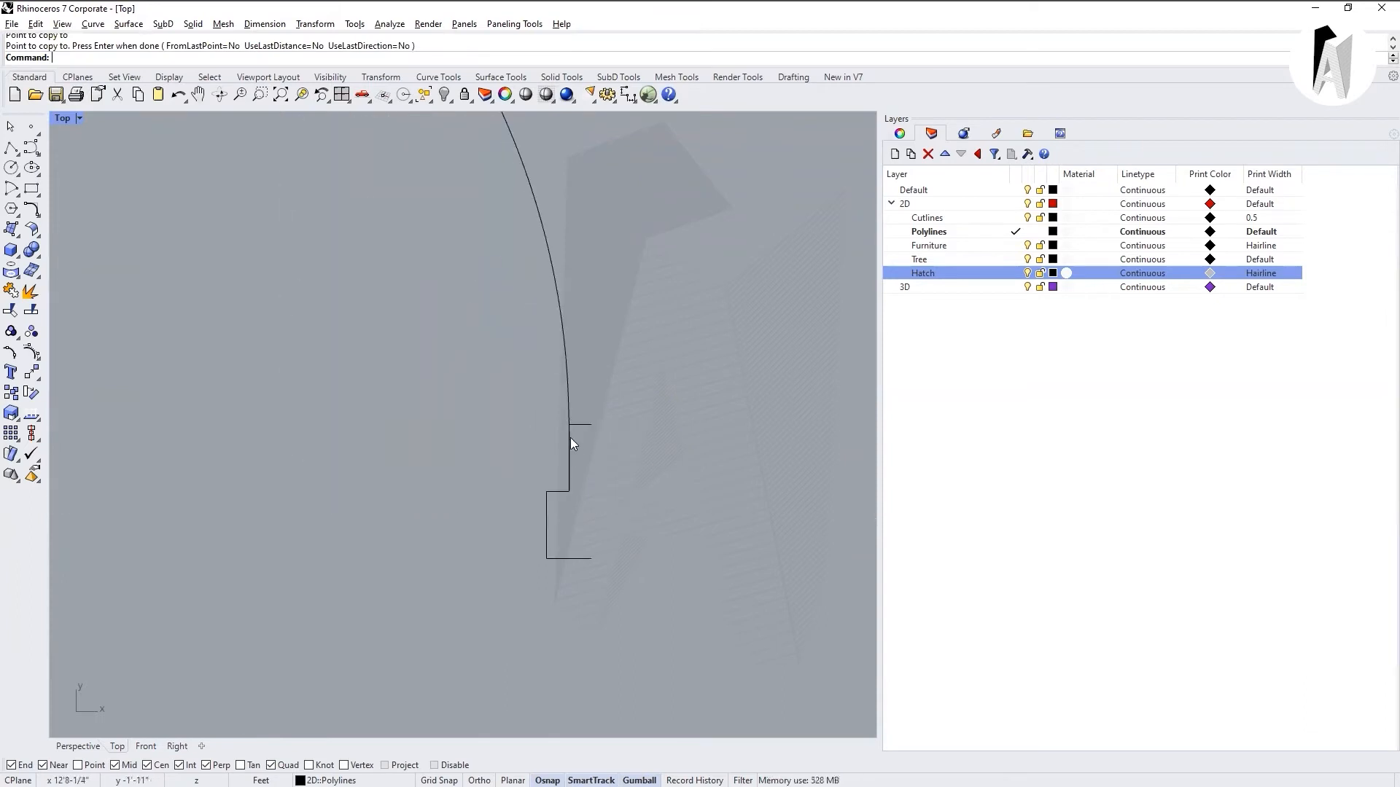
left_click(567, 439)
key("Escape")
scroll(637, 461, "down", 3)
scroll(681, 450, "up", 4)
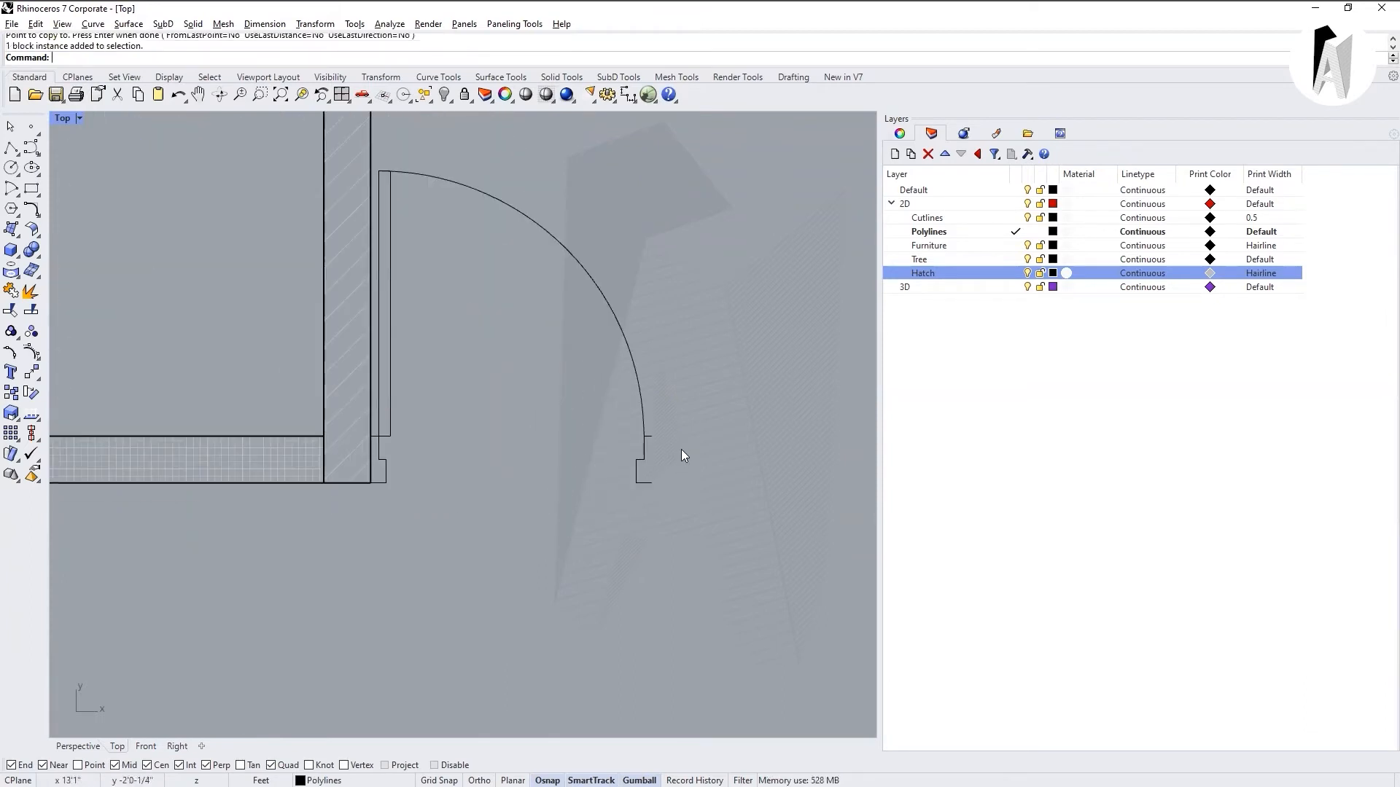
scroll(729, 480, "down", 5)
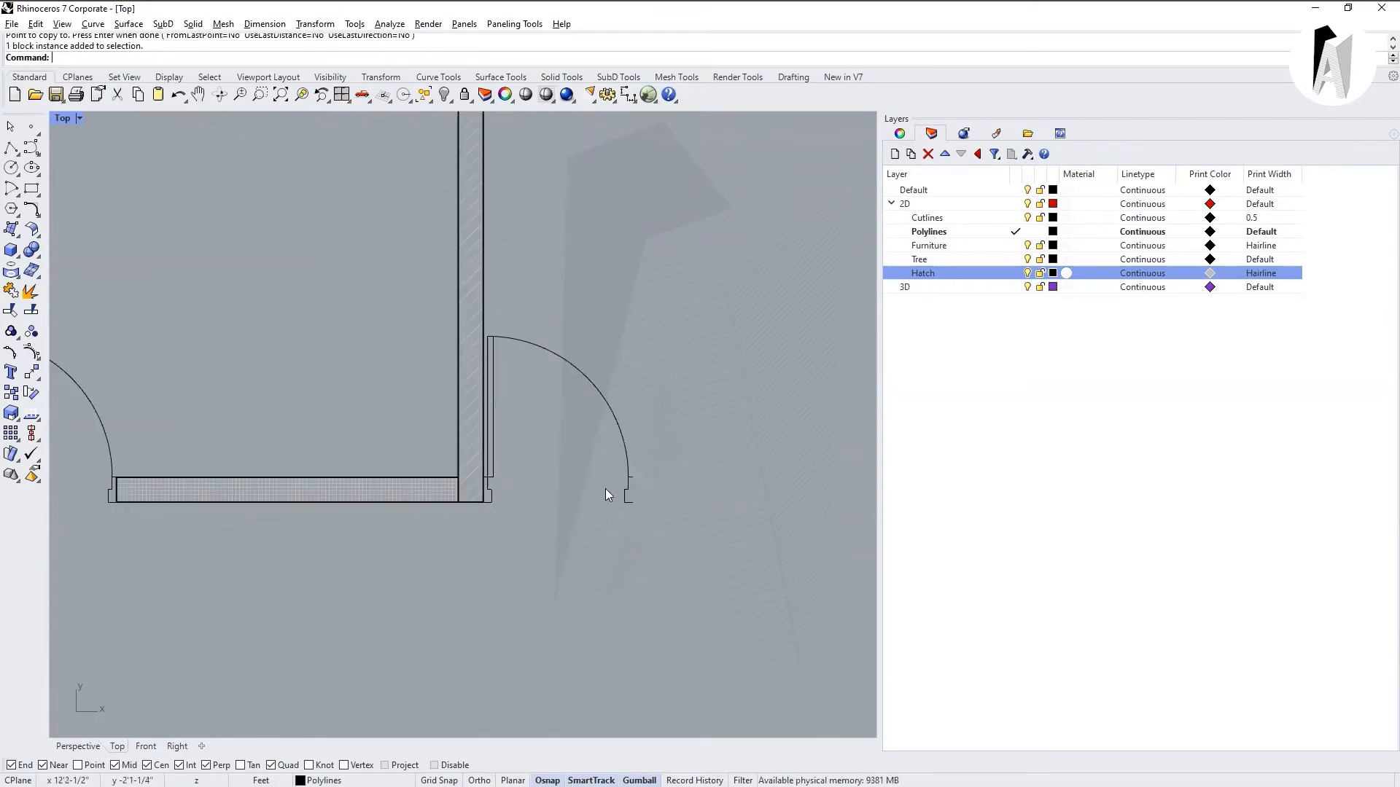
Move the copied door block horizontally to the right, clear of the room's outer wall.
left_click_drag(492, 491, 490, 490)
left_click_drag(613, 417, 710, 417)
key("Escape")
scroll(583, 479, "up", 2)
scroll(656, 492, "down", 4)
scroll(685, 484, "up", 6)
scroll(691, 467, "down", 2)
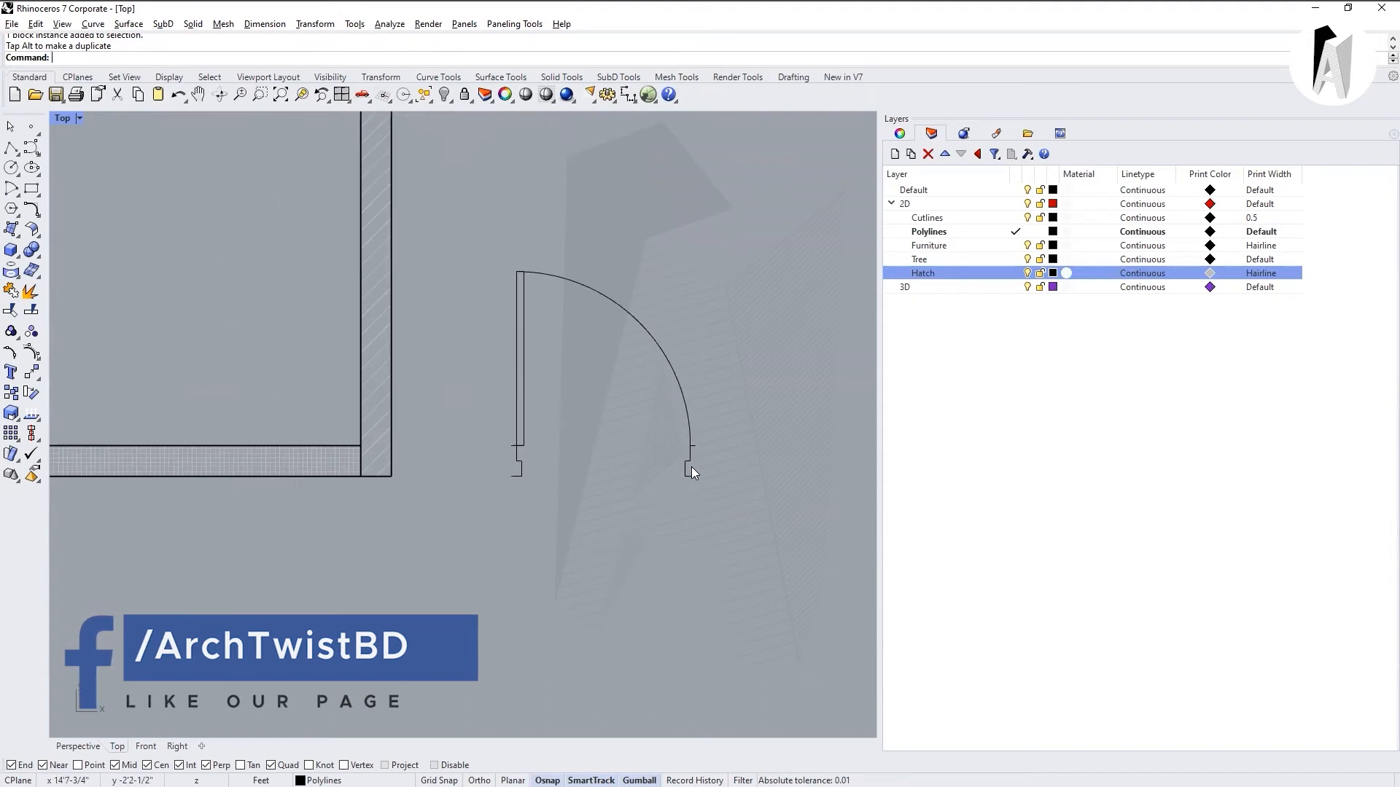
scroll(519, 408, "up", 3)
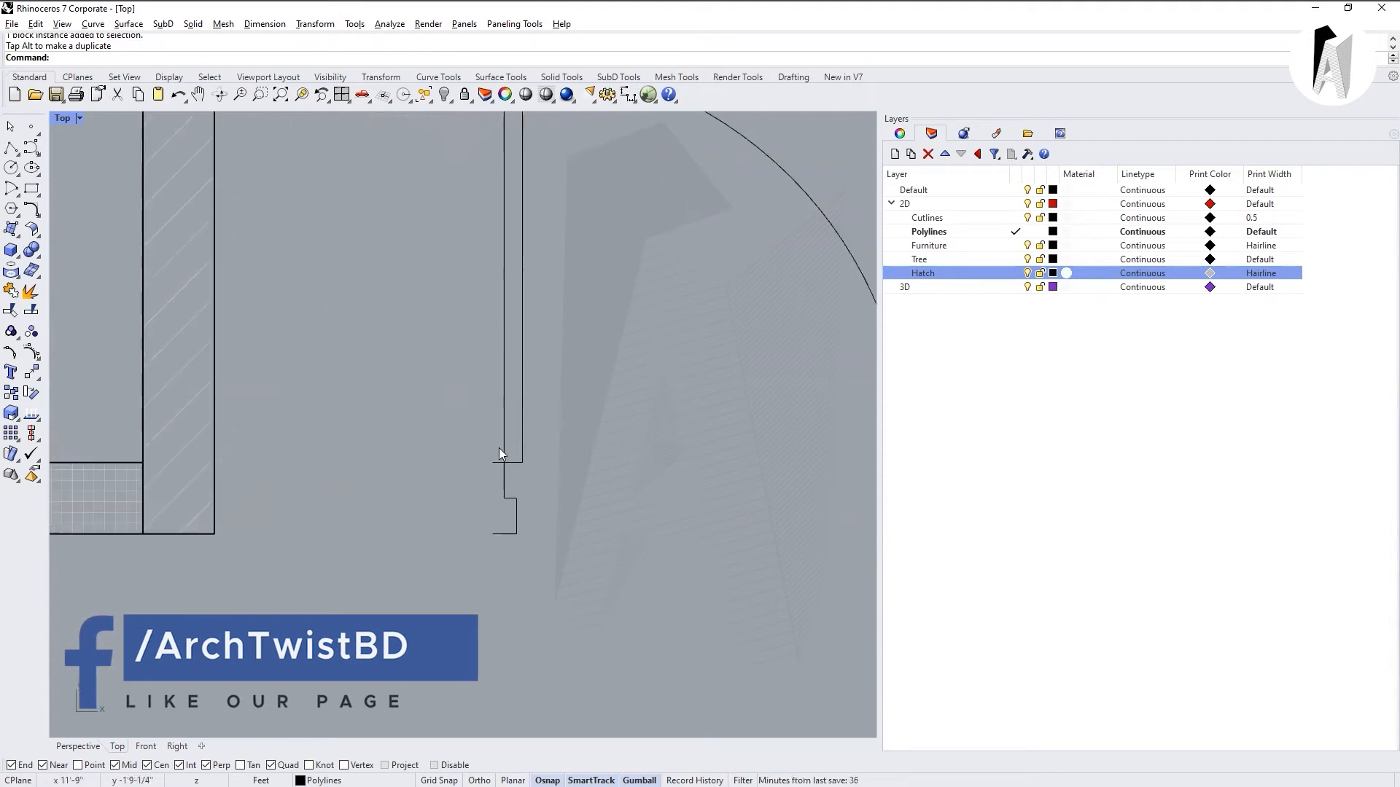
scroll(443, 377, "down", 3)
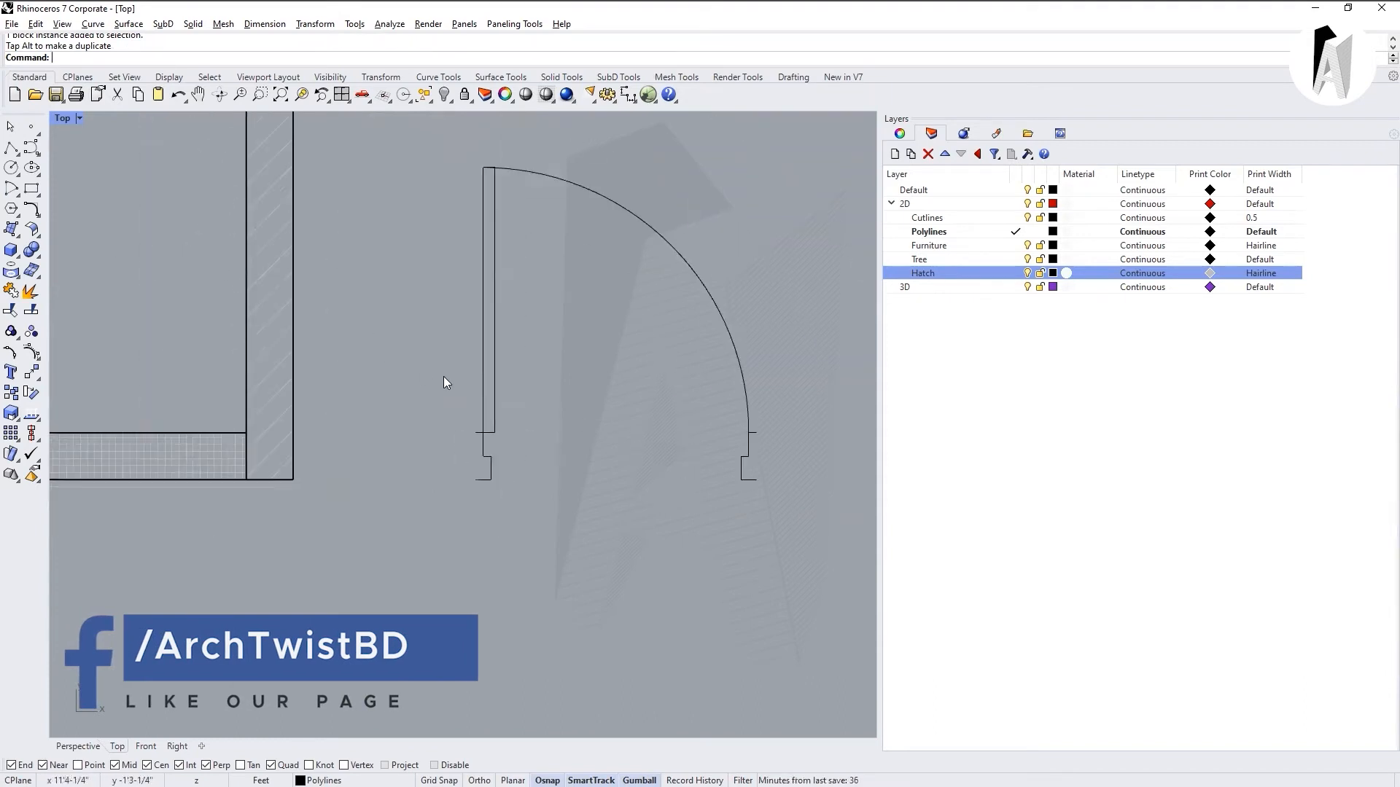
Draw a vertical polyline closing the open outer side of the copied door's right jamb, between its two stub ends.
left_click(11, 149)
scroll(705, 430, "up", 2)
scroll(694, 403, "up", 3)
left_click(665, 321)
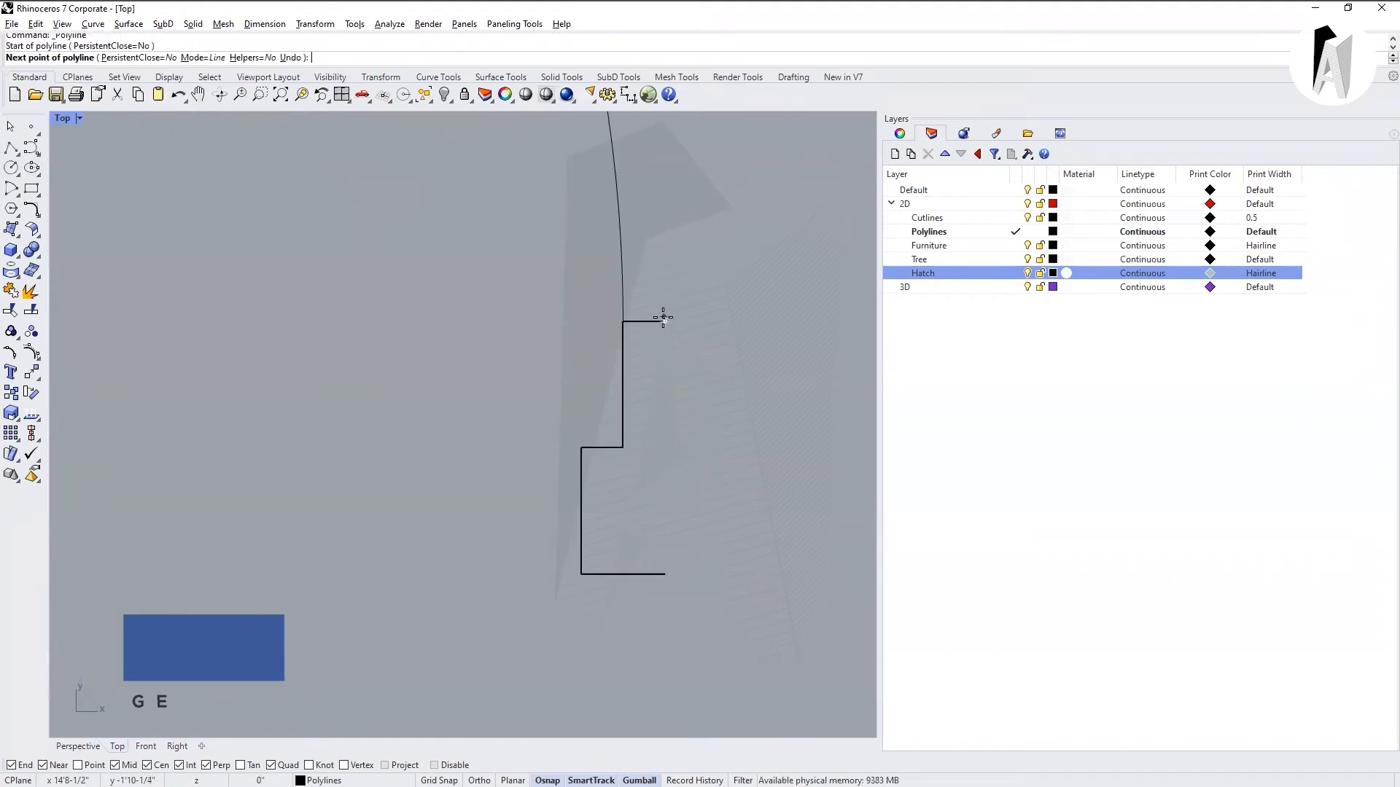
left_click(665, 573)
key("Return")
scroll(714, 580, "down", 5)
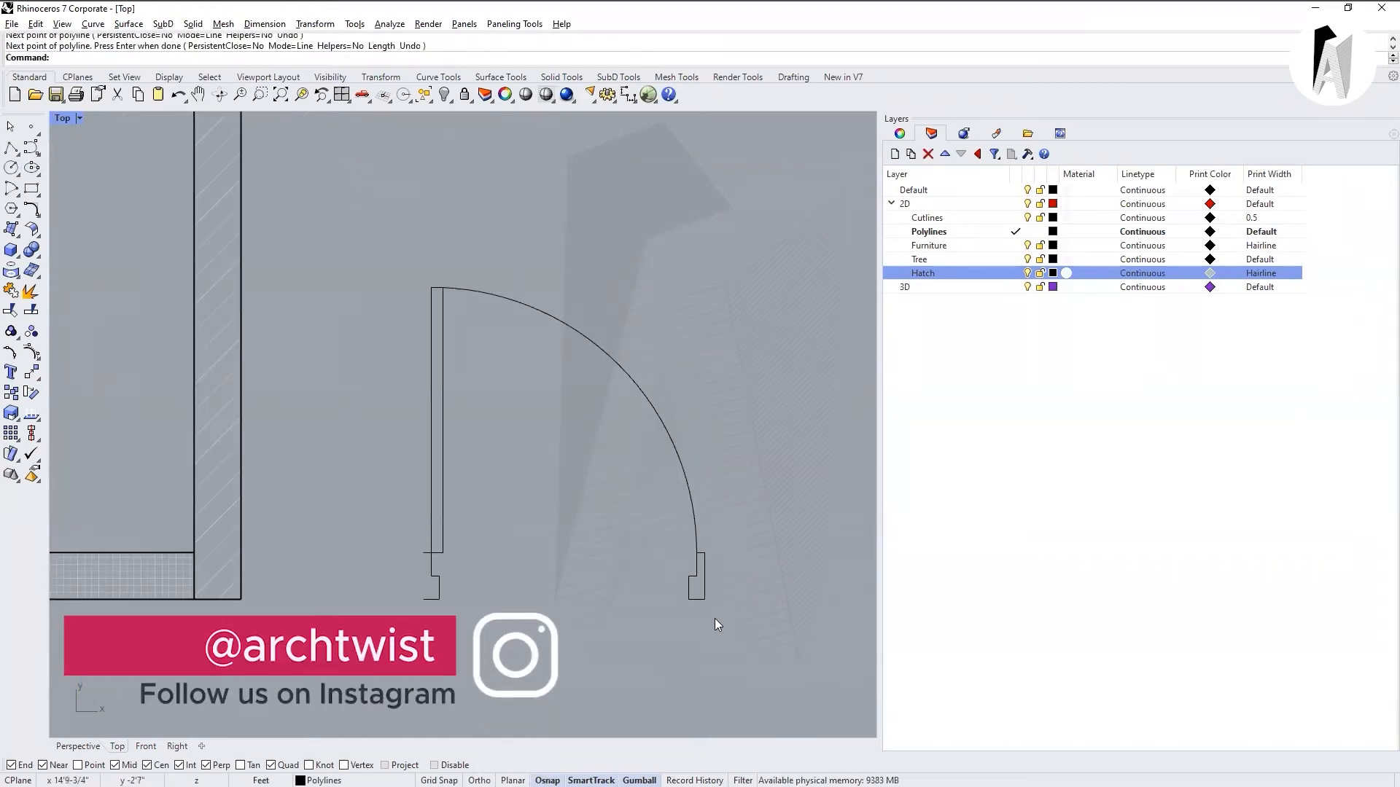
Edit the Door 36" block from the copied door and add the right jamb's vertical closing line to its definition.
scroll(696, 612, "up", 3)
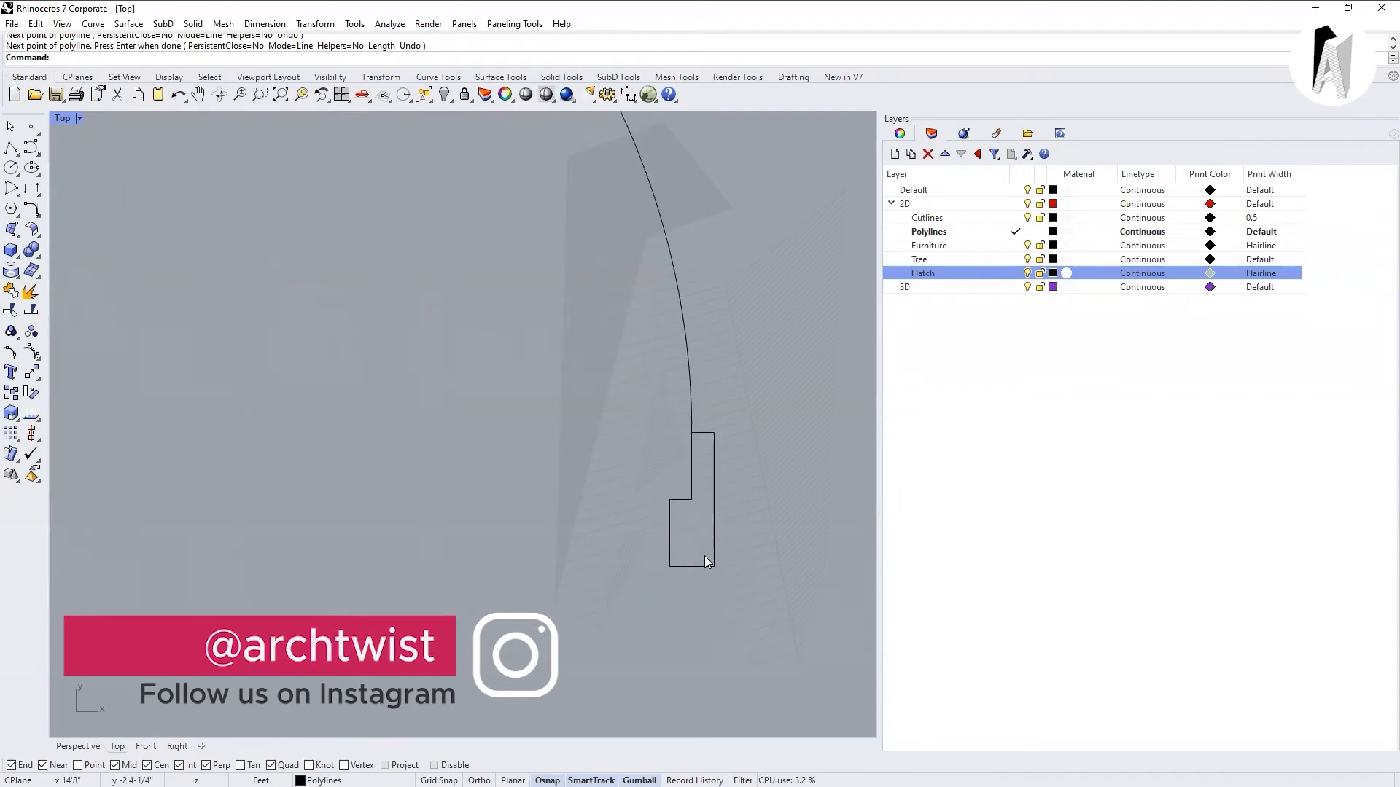
scroll(751, 519, "down", 3)
scroll(716, 540, "up", 3)
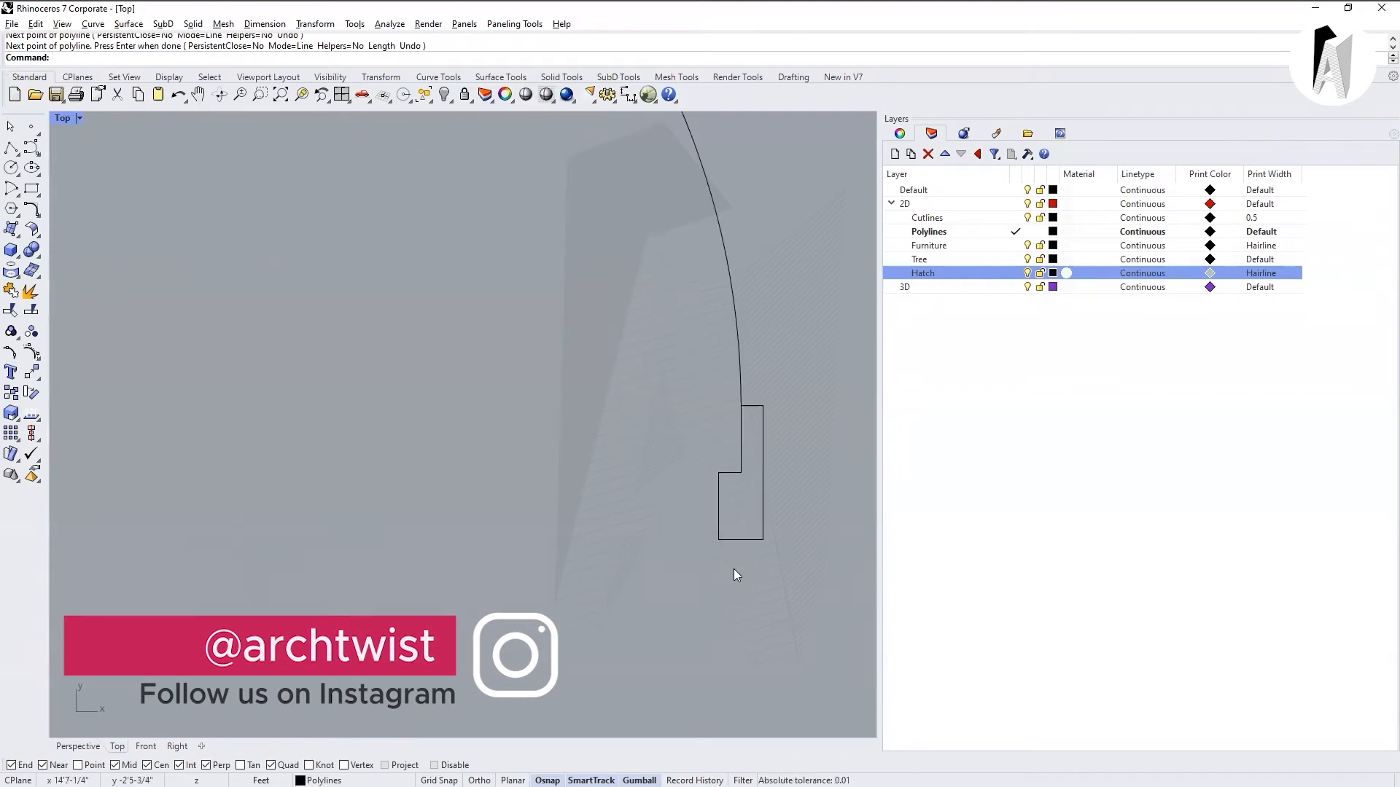
left_click(731, 472)
scroll(729, 510, "down", 3)
key("Escape")
scroll(732, 538, "up", 3)
double_click(733, 543)
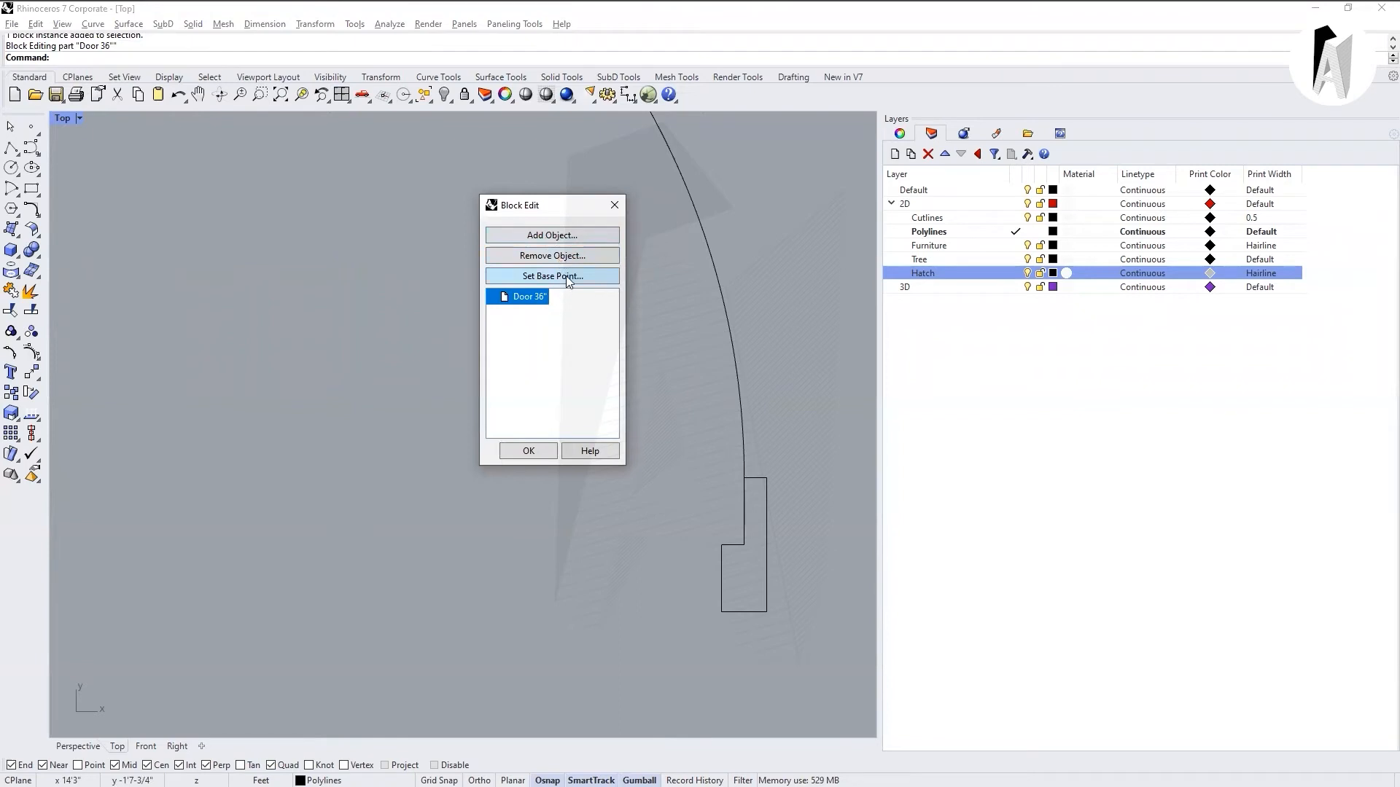
left_click(556, 241)
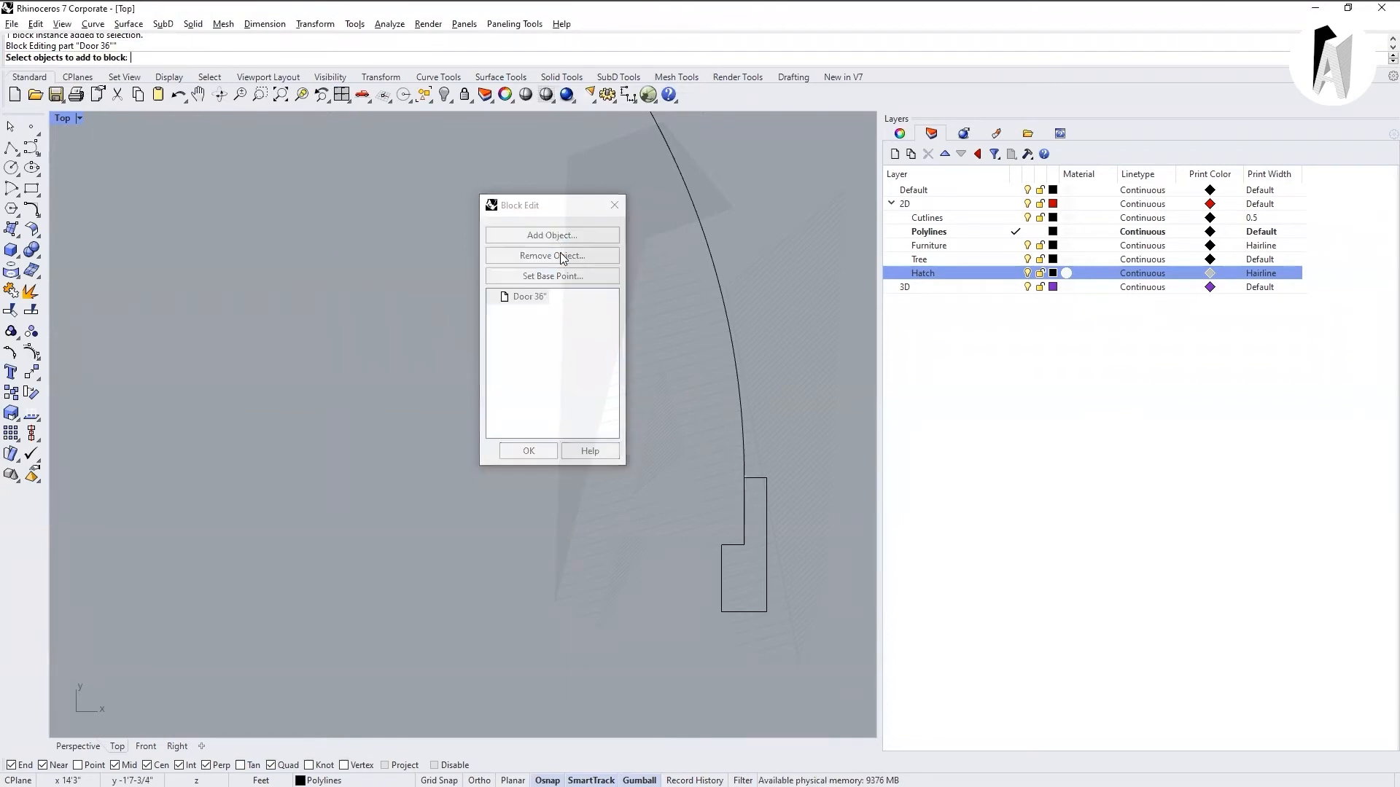
left_click(766, 517)
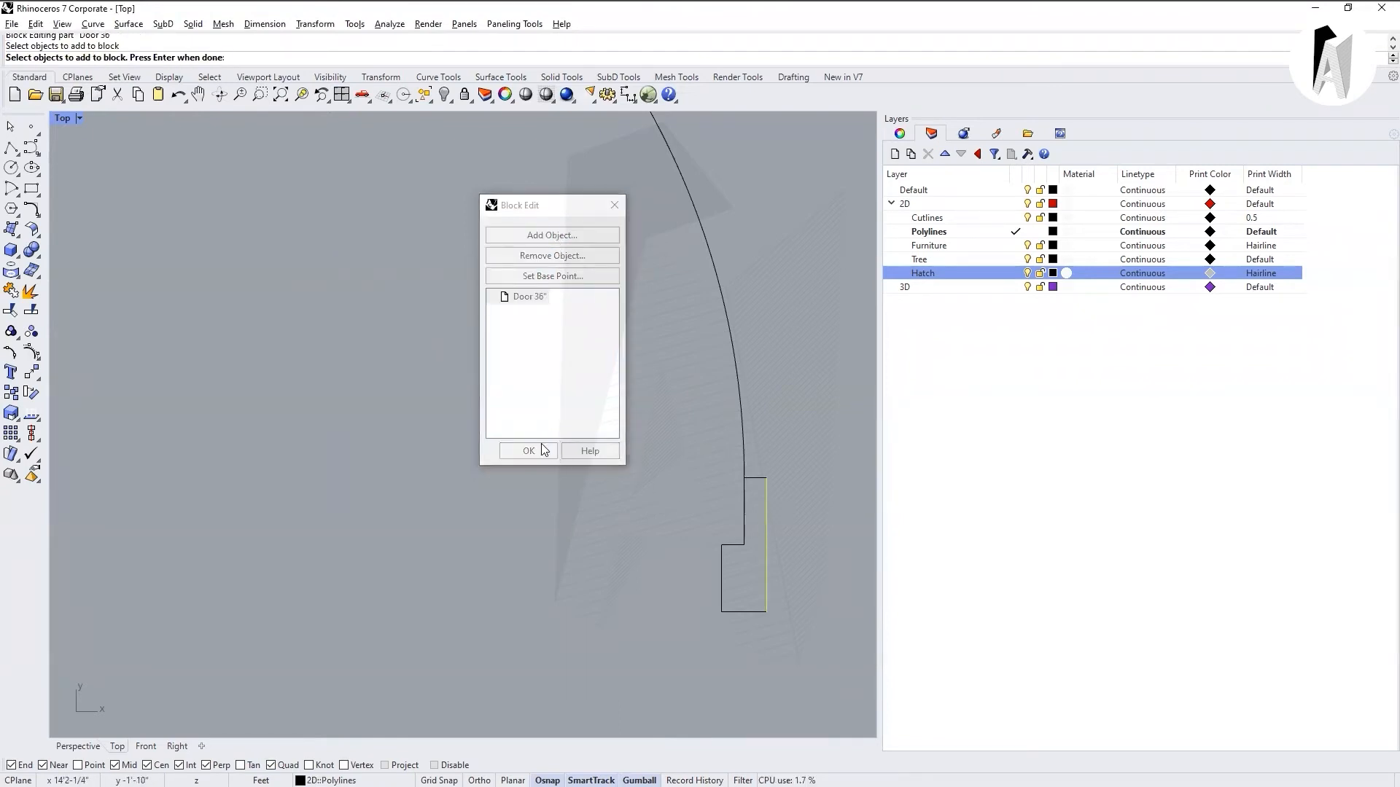
key("Return")
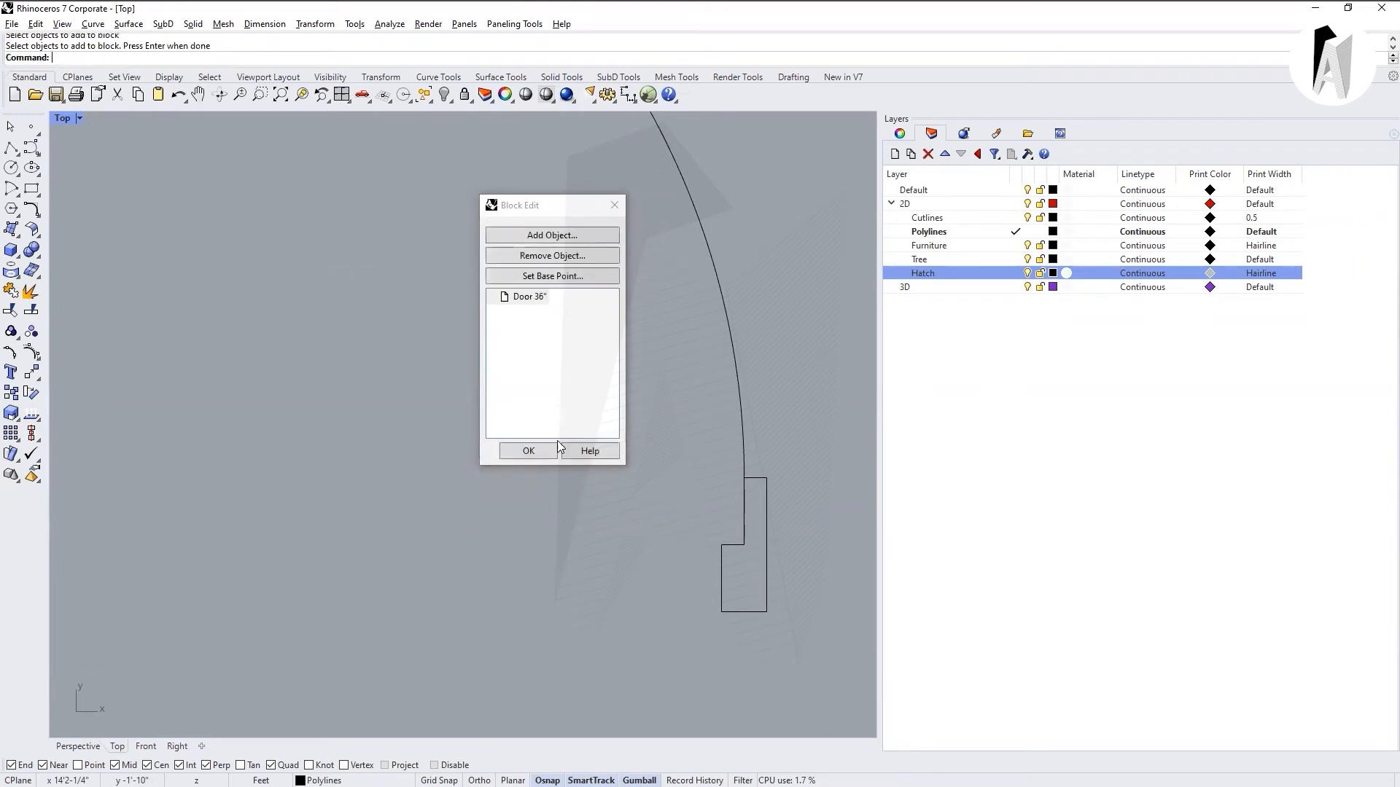
left_click(529, 450)
scroll(755, 427, "down", 5)
scroll(754, 432, "up", 2)
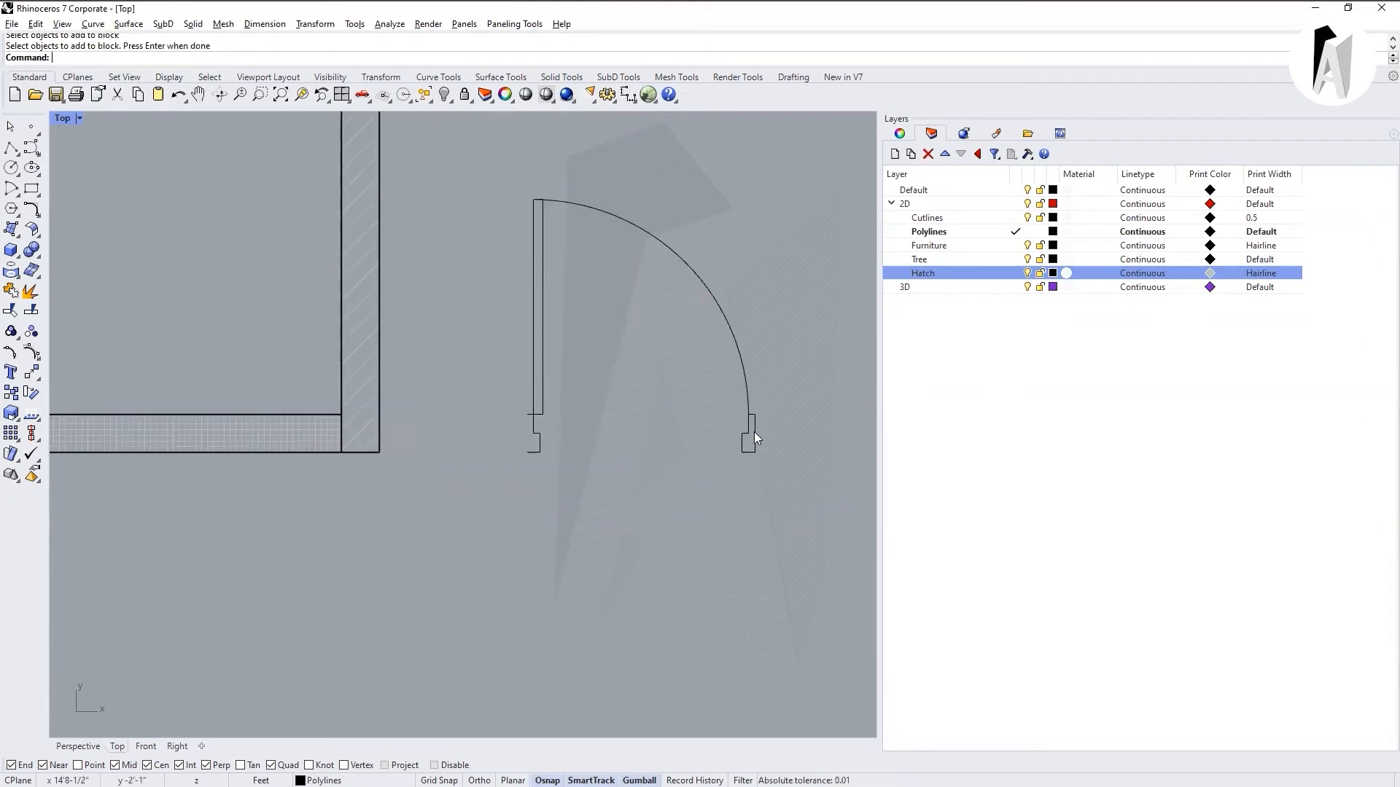
Check at the right jamb which overlapping objects can be selected, the loose closing curve or the door block.
left_click(754, 432)
left_click(802, 483)
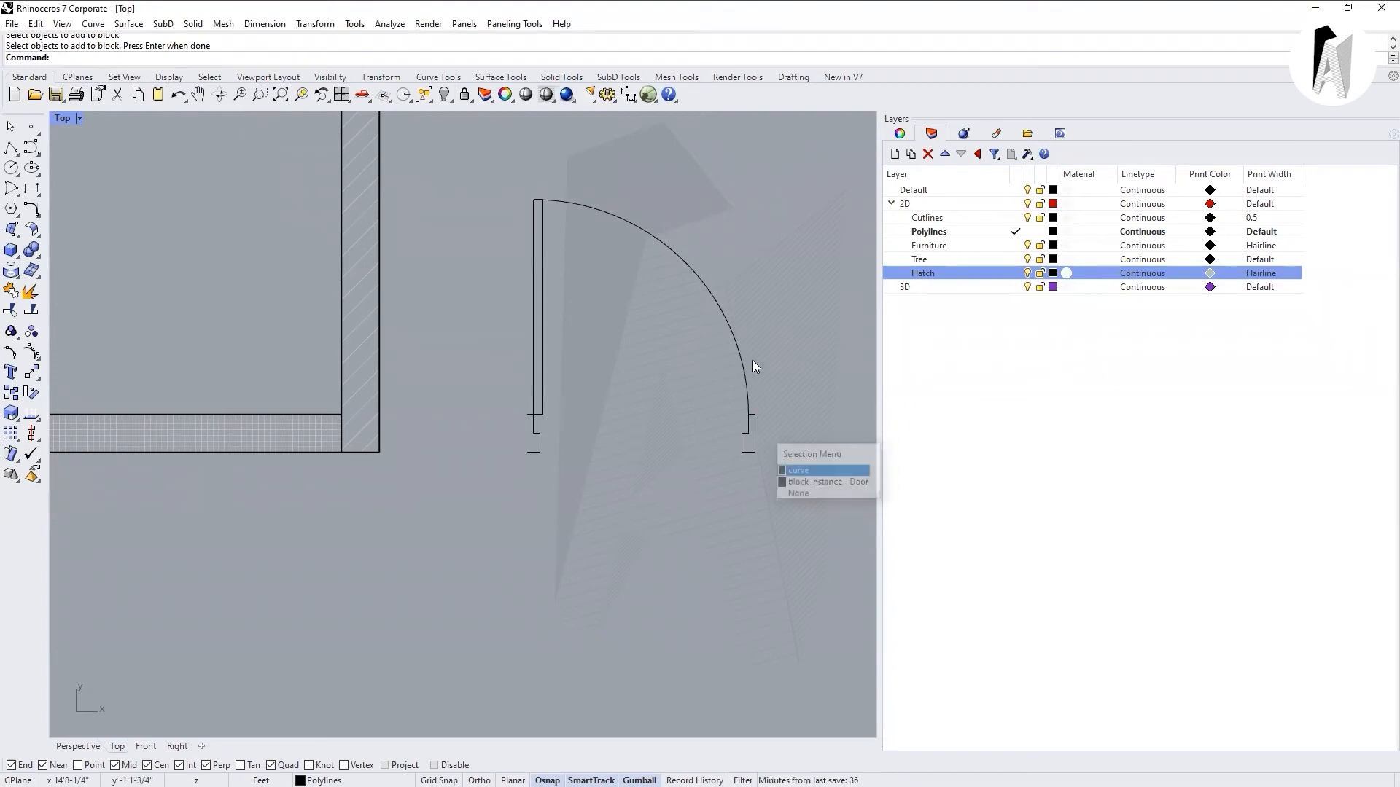
scroll(774, 467, "up", 6)
key("Escape")
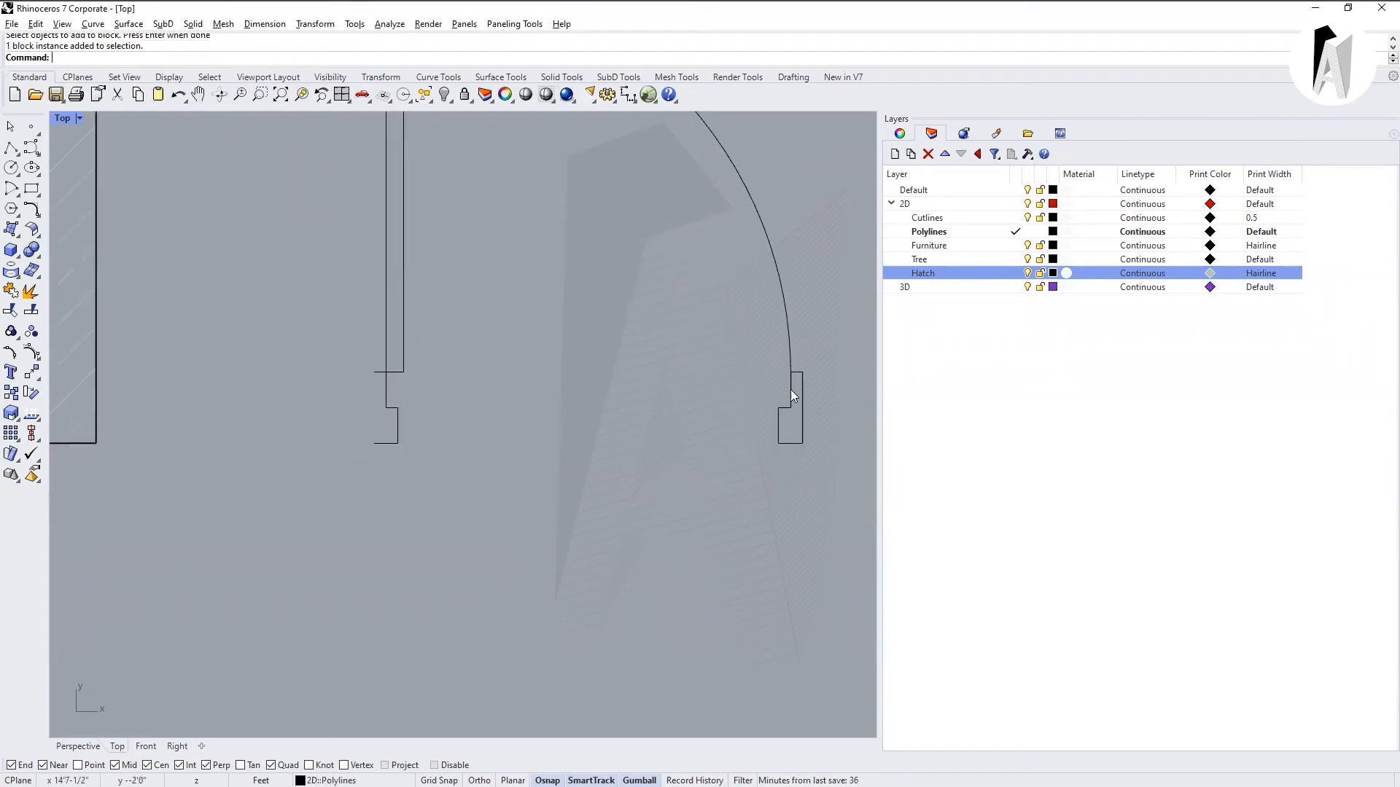
left_click(800, 392)
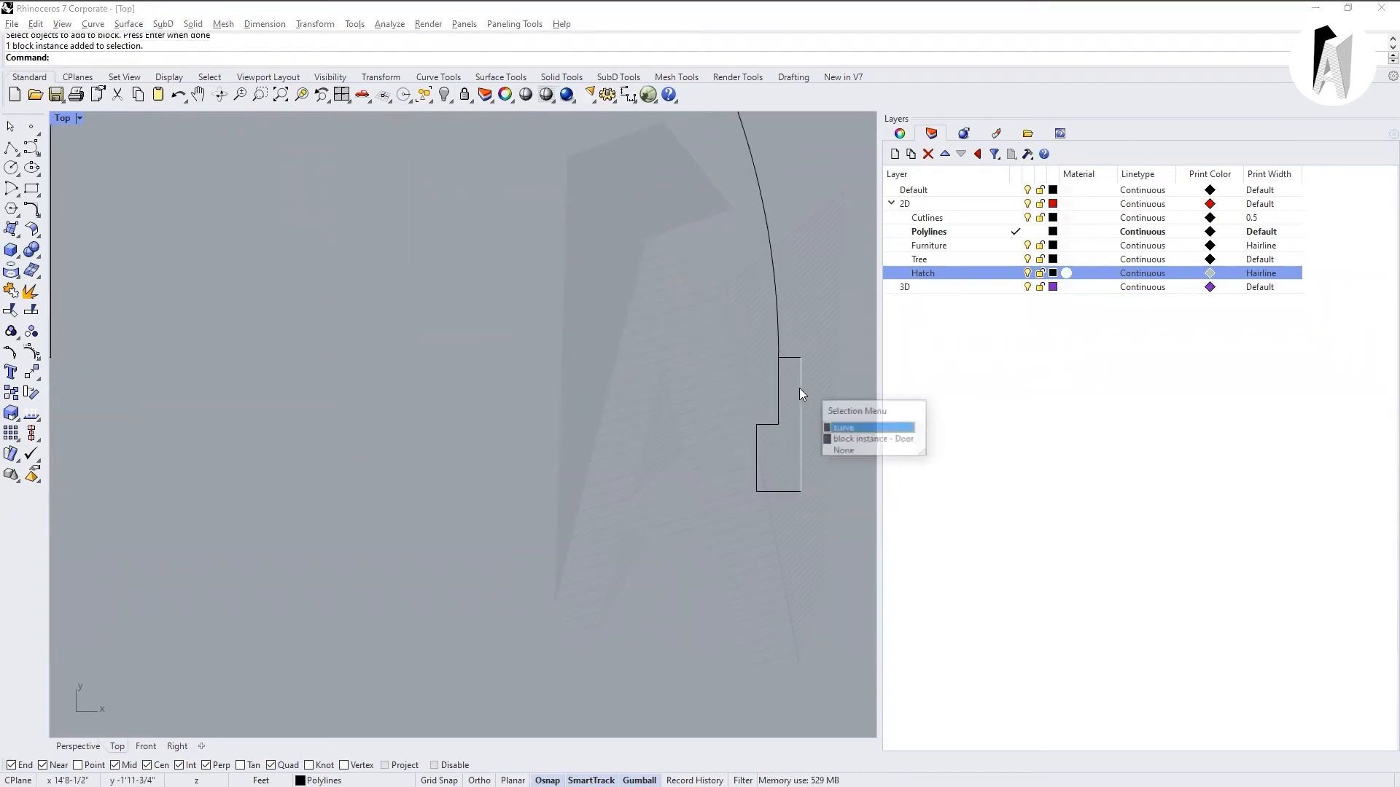
left_click(843, 427)
scroll(362, 369, "down", 3)
left_click_drag(706, 404, 820, 513)
key("Escape")
Inspect the door instances beside and inside the room, and undo the last change.
scroll(651, 428, "up", 4)
left_click_drag(719, 508, 493, 275)
key("Escape")
scroll(732, 515, "down", 10)
scroll(343, 409, "up", 2)
left_click(373, 390)
left_click_drag(416, 403, 217, 380)
left_click(175, 444)
scroll(184, 441, "up", 20)
scroll(362, 434, "down", 15)
scroll(362, 435, "down", 6)
key("ctrl+z")
left_click(616, 505)
Check the selection at the copied door's right jamb for the loose closing line and the block.
right_click_drag(822, 441, 523, 413)
scroll(523, 413, "up", 2)
scroll(436, 400, "up", 8)
scroll(445, 359, "down", 5)
scroll(442, 356, "up", 3)
scroll(551, 389, "down", 4)
left_click_drag(713, 426, 678, 318)
left_click(724, 407)
left_click_drag(734, 422, 691, 346)
scroll(697, 422, "up", 10)
scroll(767, 411, "down", 6)
left_click(777, 447)
scroll(308, 328, "up", 5)
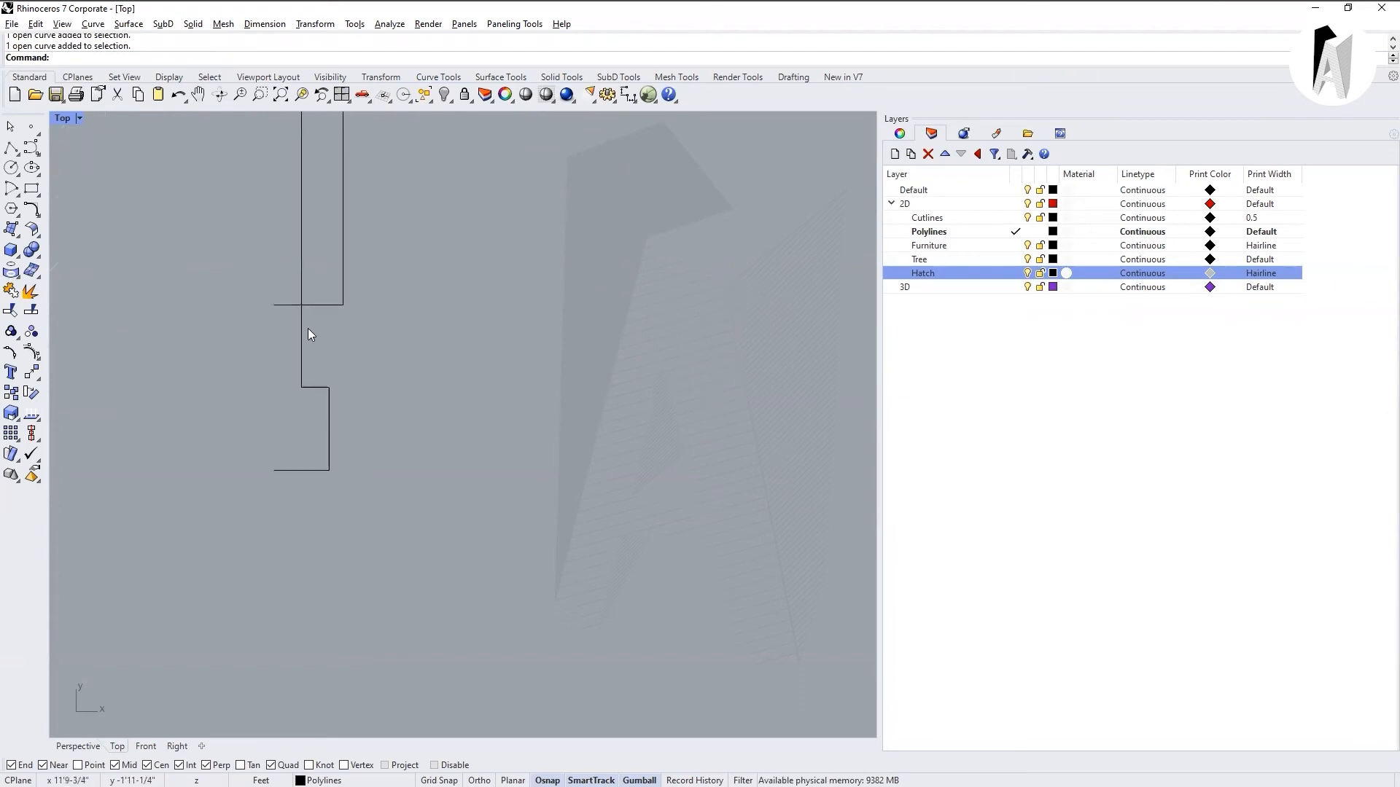
Edit the Door 36" block and draw a polyline closing the left jamb's outer side and running along its lower edge.
scroll(445, 312, "down", 6)
scroll(399, 343, "up", 6)
double_click(392, 331)
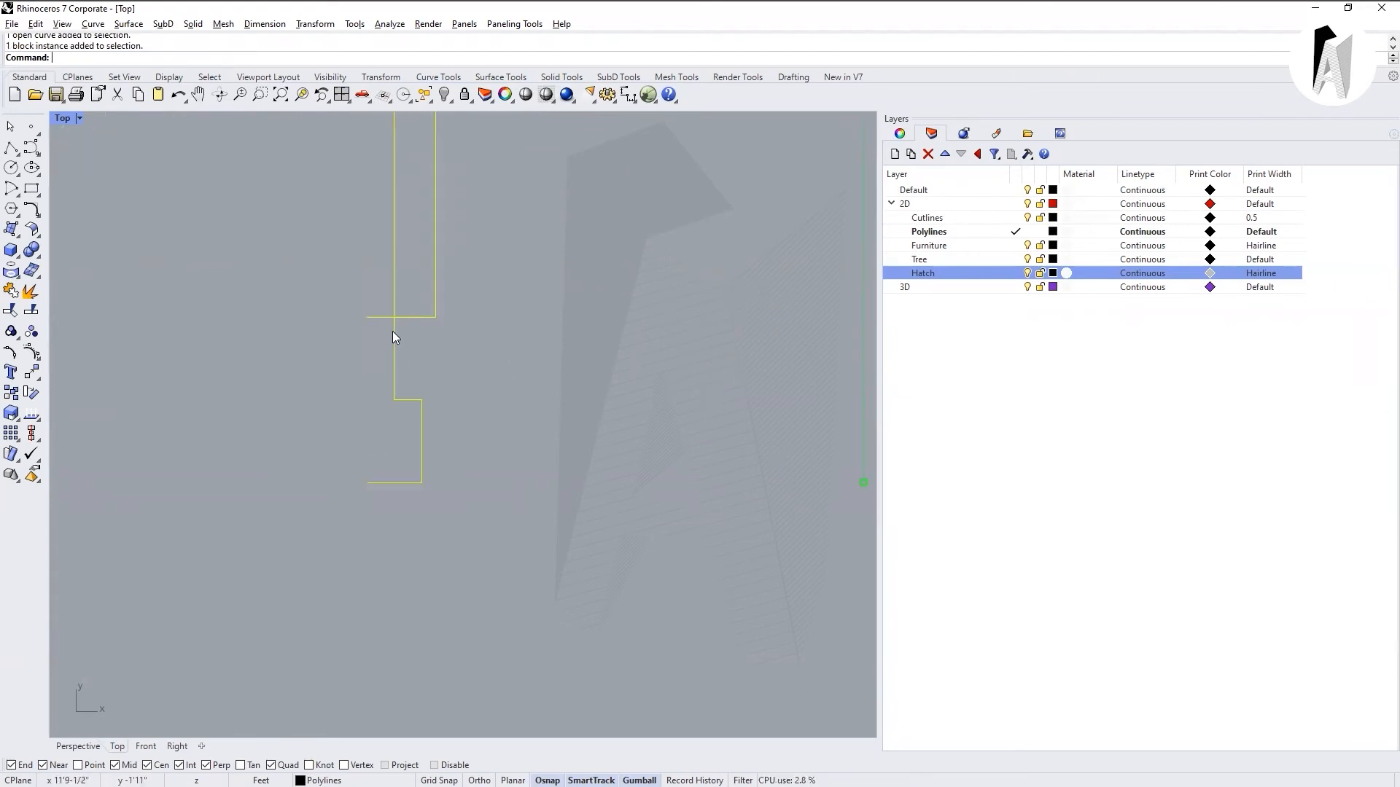
left_click(547, 236)
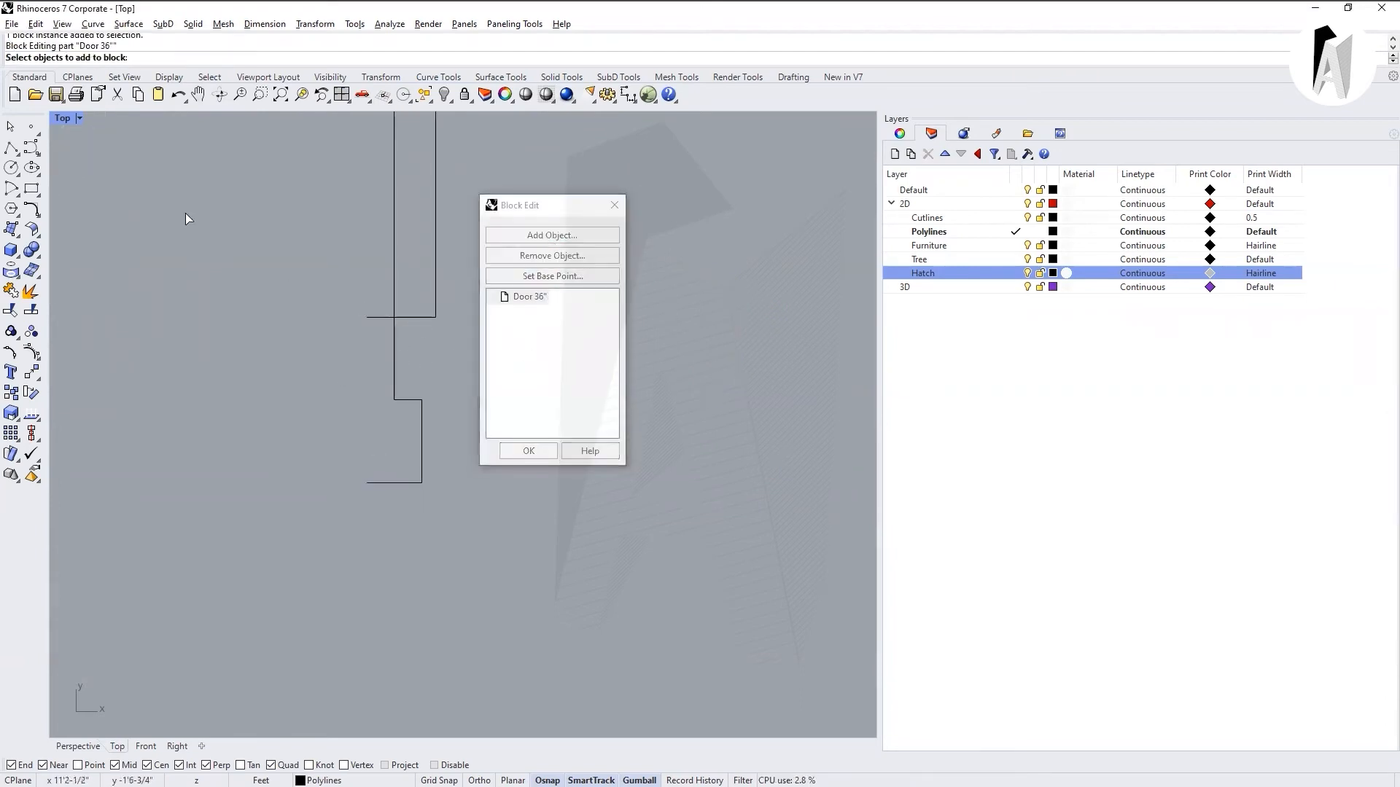
left_click(11, 147)
left_click(366, 317)
left_click(366, 482)
left_click(421, 482)
key("Return")
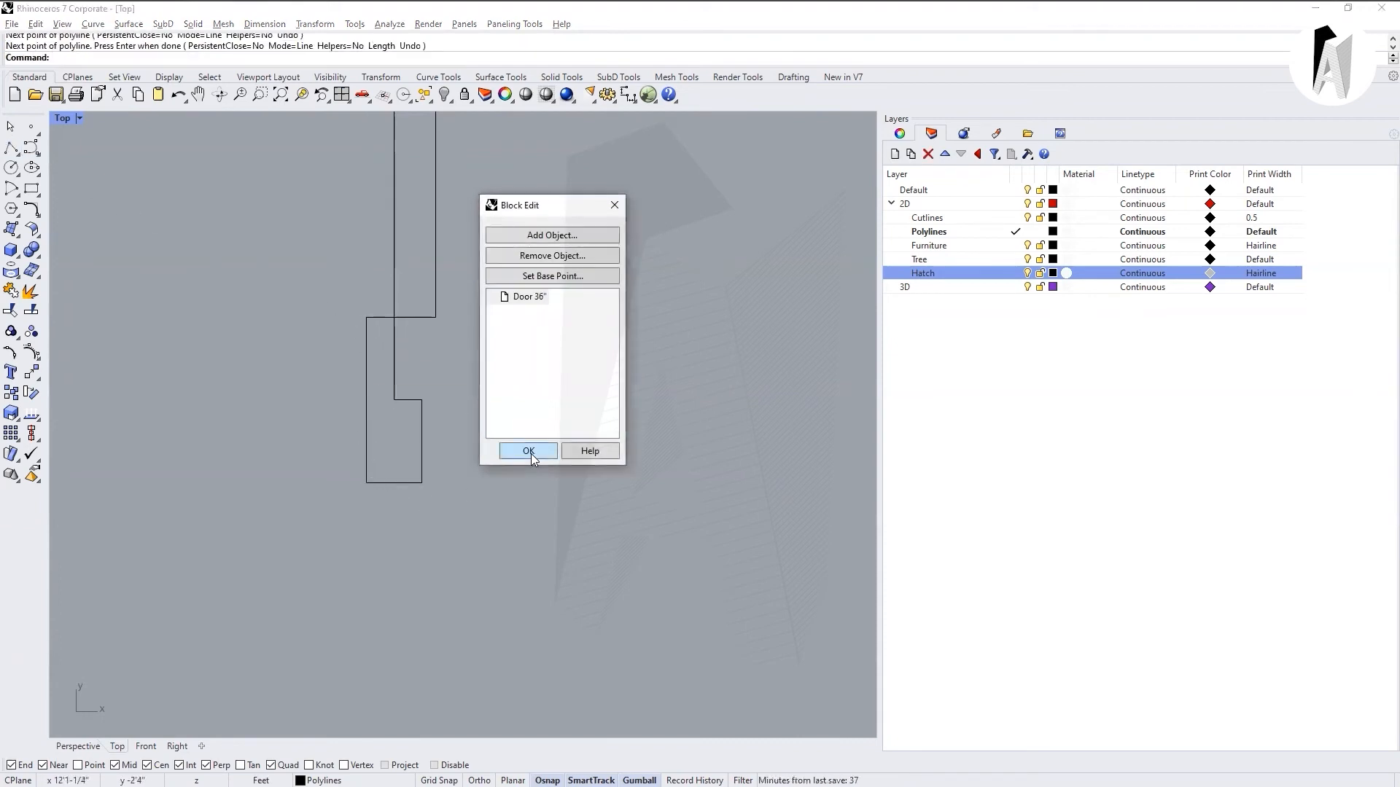
left_click(531, 454)
scroll(554, 427, "down", 5)
Move the copied door block horizontally to the right to test that it moves as one, and undo the move.
left_click(448, 389)
left_click(512, 456)
left_click(448, 370)
left_click_drag(568, 325, 700, 325)
left_click(762, 516)
left_click(660, 408)
left_click(701, 500)
key("ctrl+z")
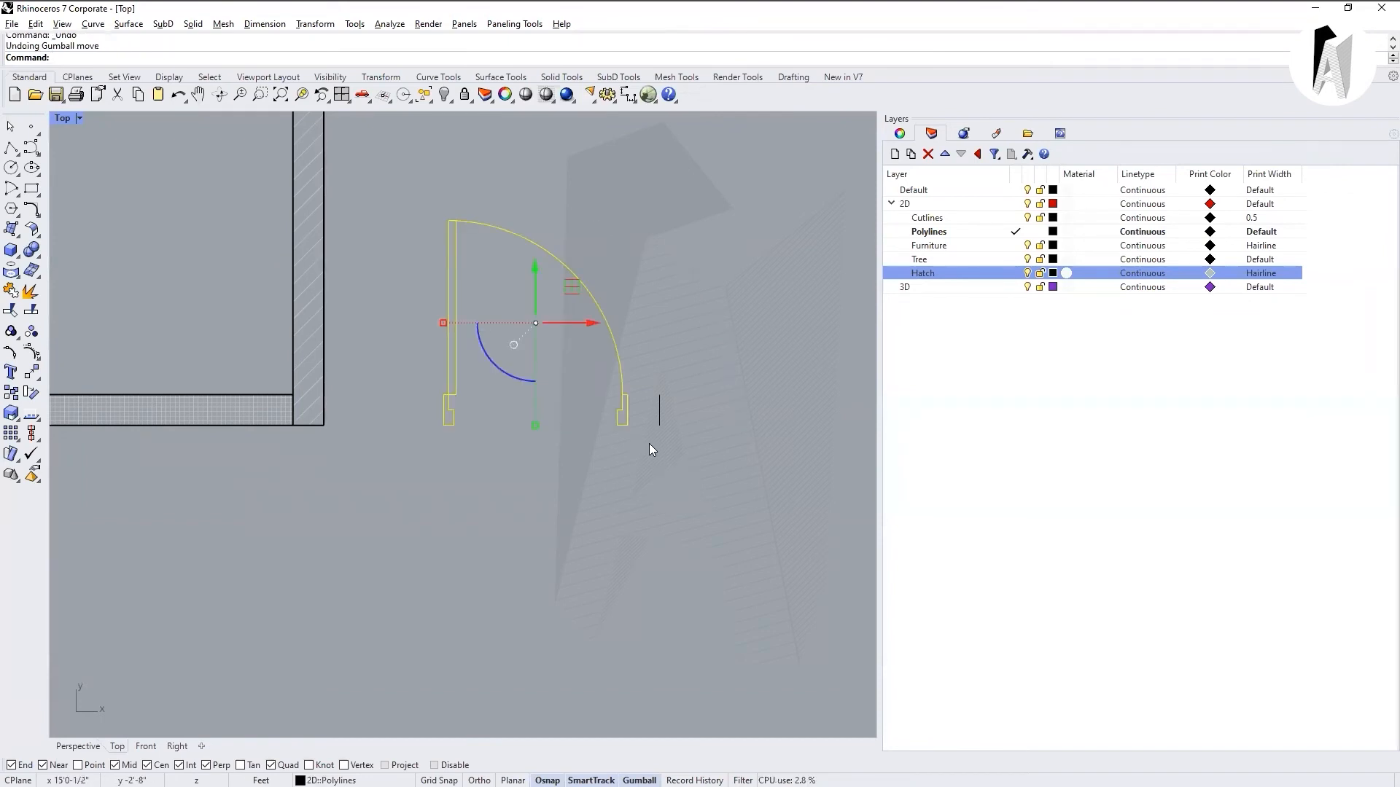
scroll(642, 442, "up", 2)
scroll(665, 471, "down", 3)
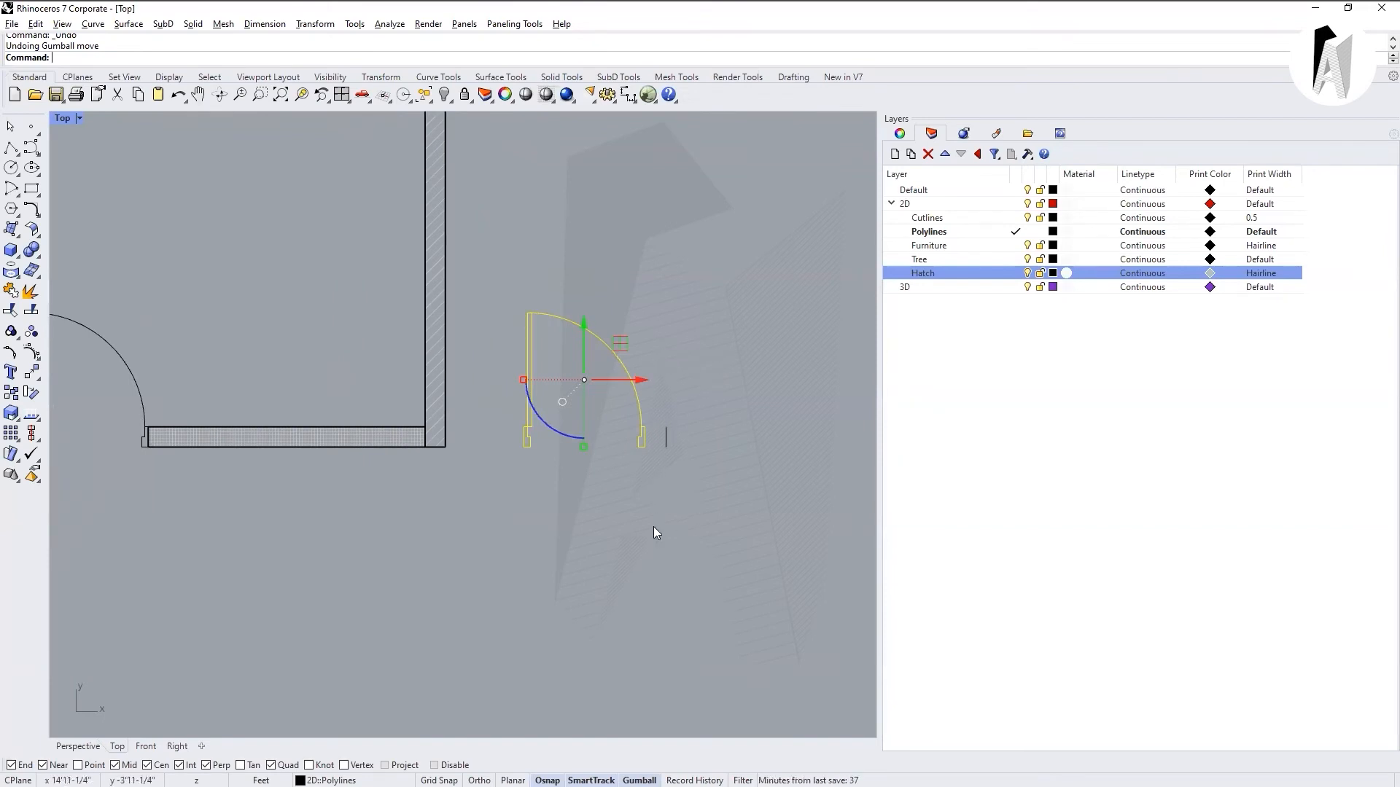
scroll(549, 454, "up", 1)
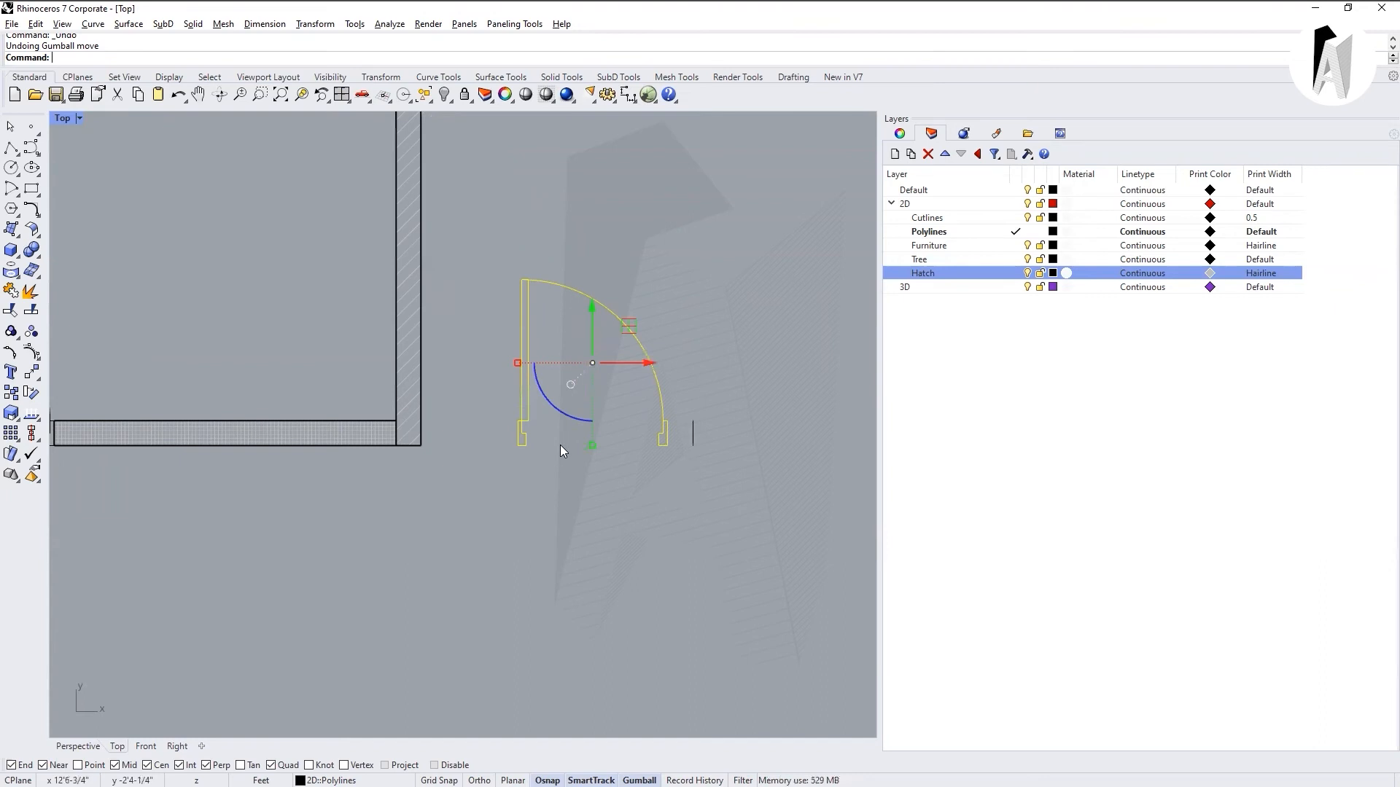
left_click(716, 482)
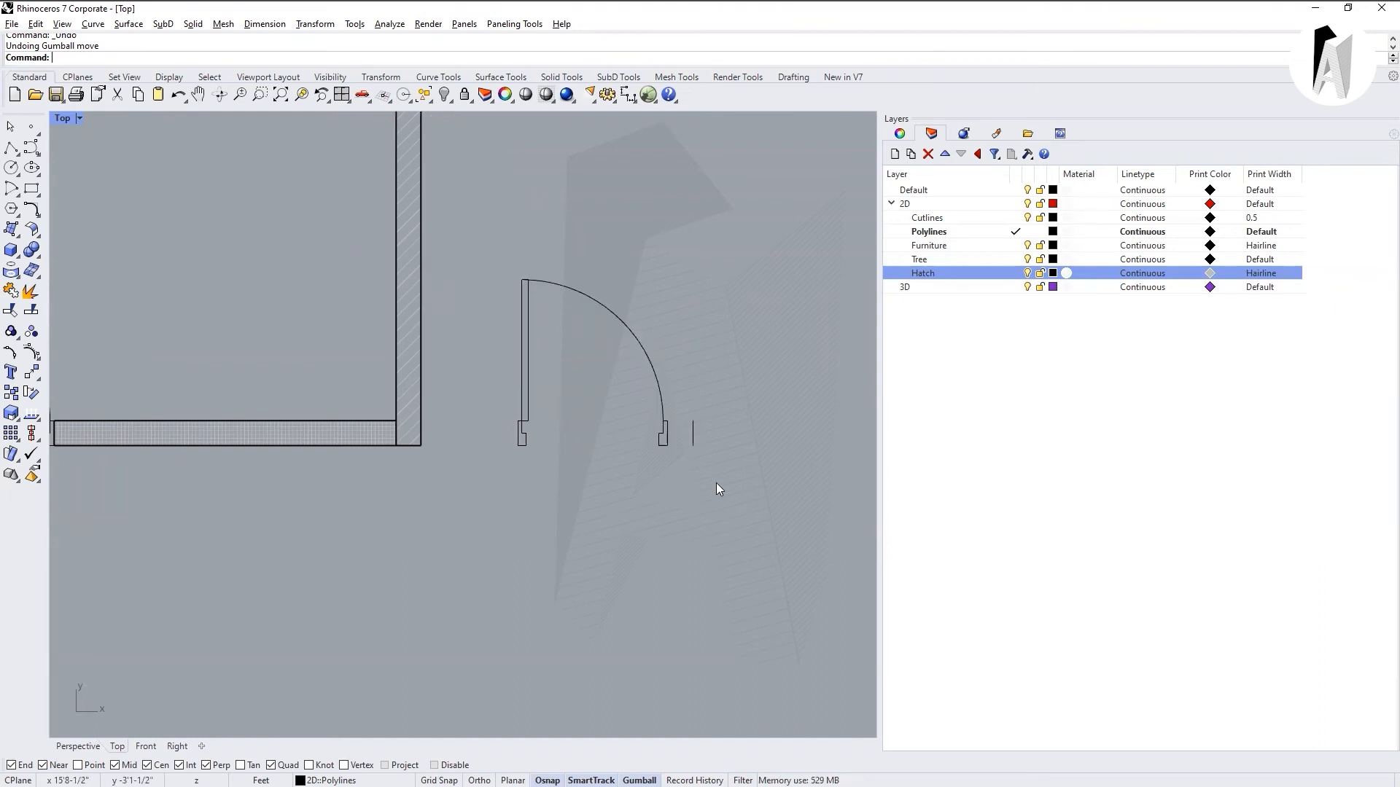
Delete the loose vertical line standing to the right of the copied door.
scroll(618, 454, "down", 8)
scroll(391, 439, "up", 2)
scroll(391, 439, "up", 2)
scroll(538, 395, "down", 2)
scroll(767, 424, "up", 2)
left_click(794, 435)
key("Delete")
scroll(628, 437, "up", 2)
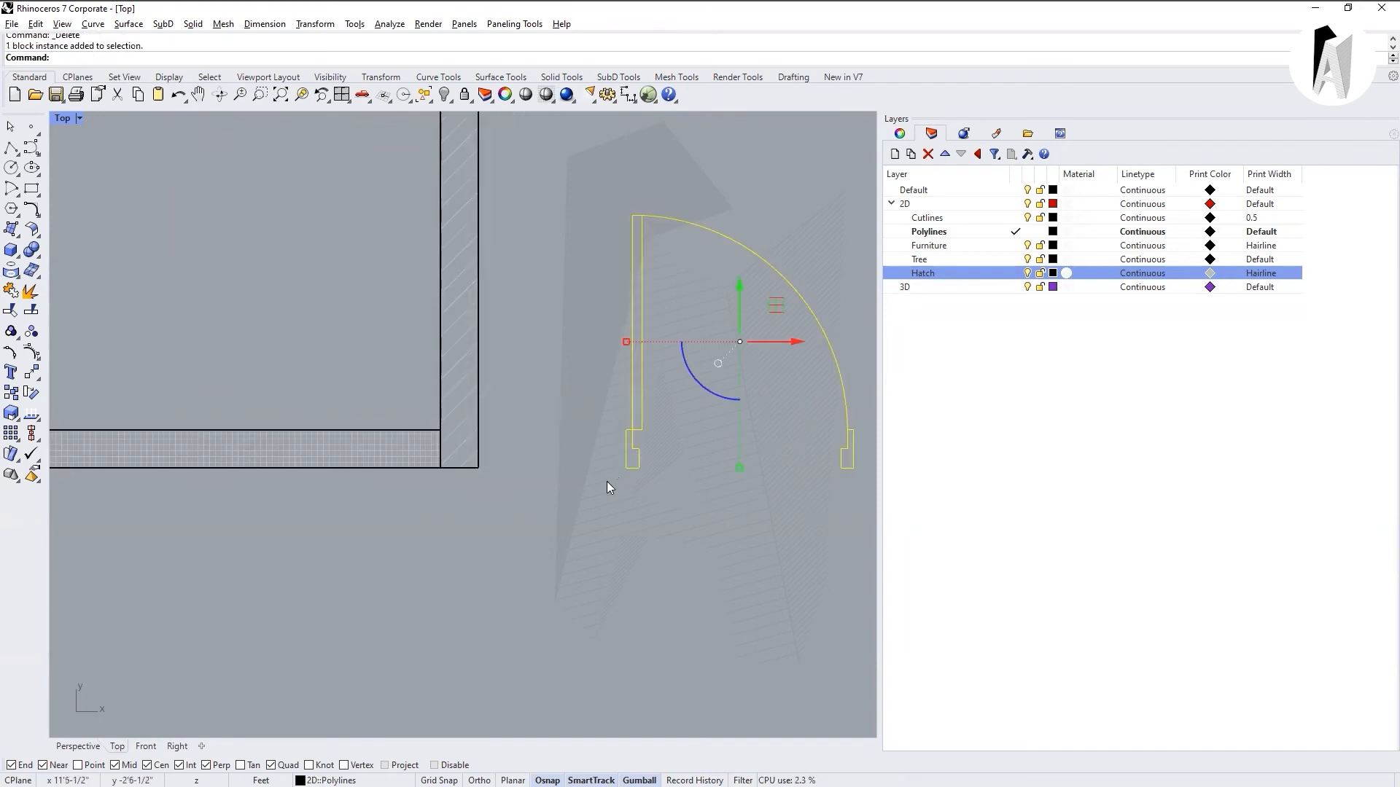
left_click(586, 493)
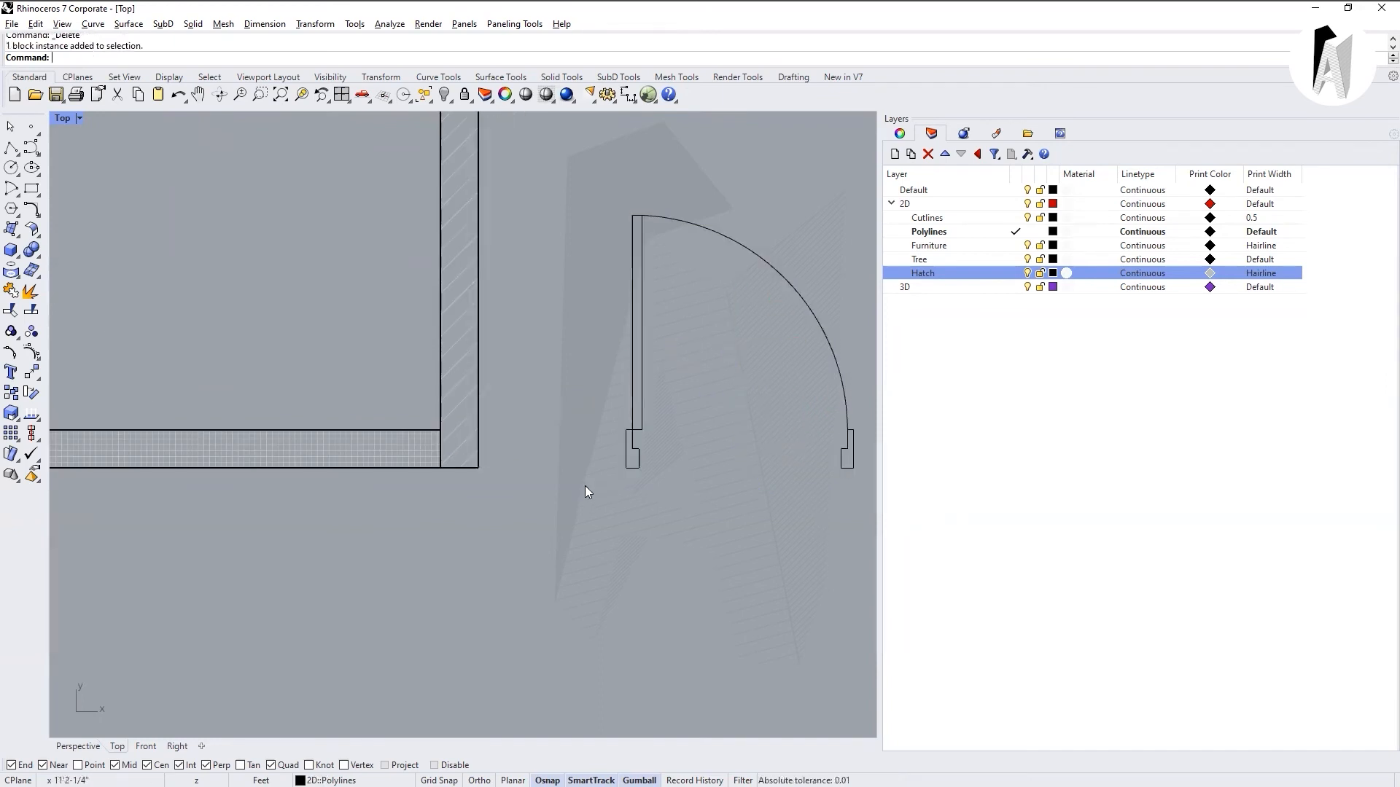
Edit the Door 36" block and remove the swing arc from its definition.
scroll(621, 407, "down", 2)
double_click(640, 369)
scroll(591, 331, "up", 4)
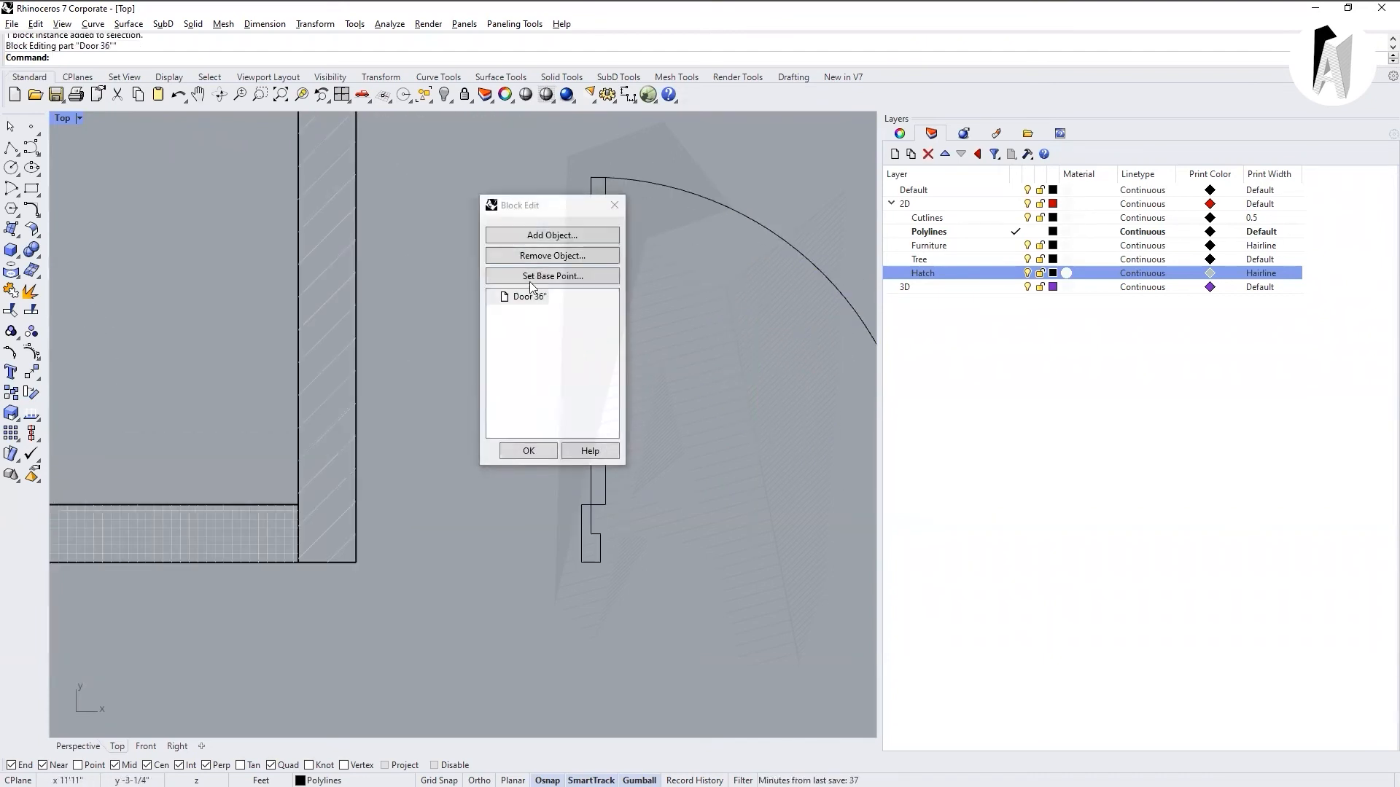
left_click(460, 253)
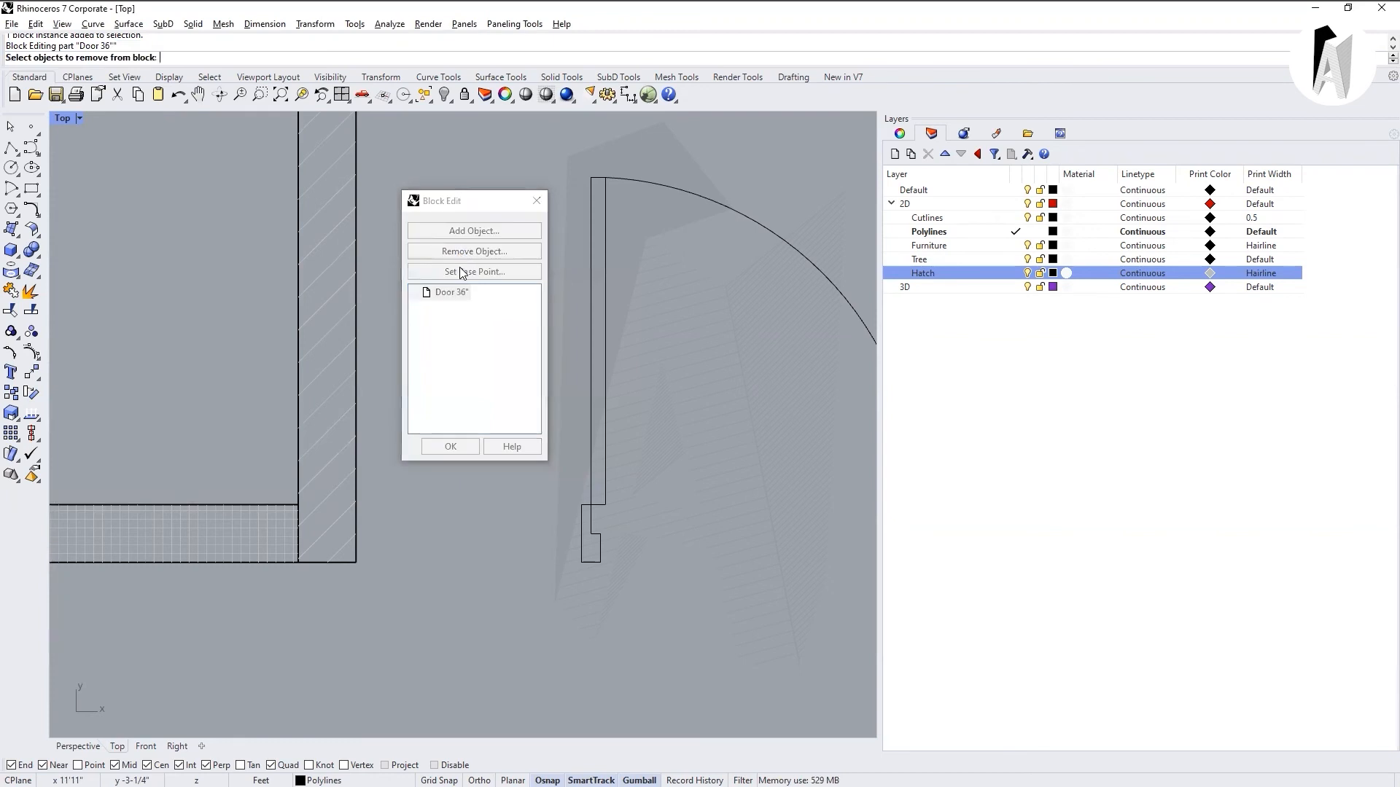
left_click(646, 187)
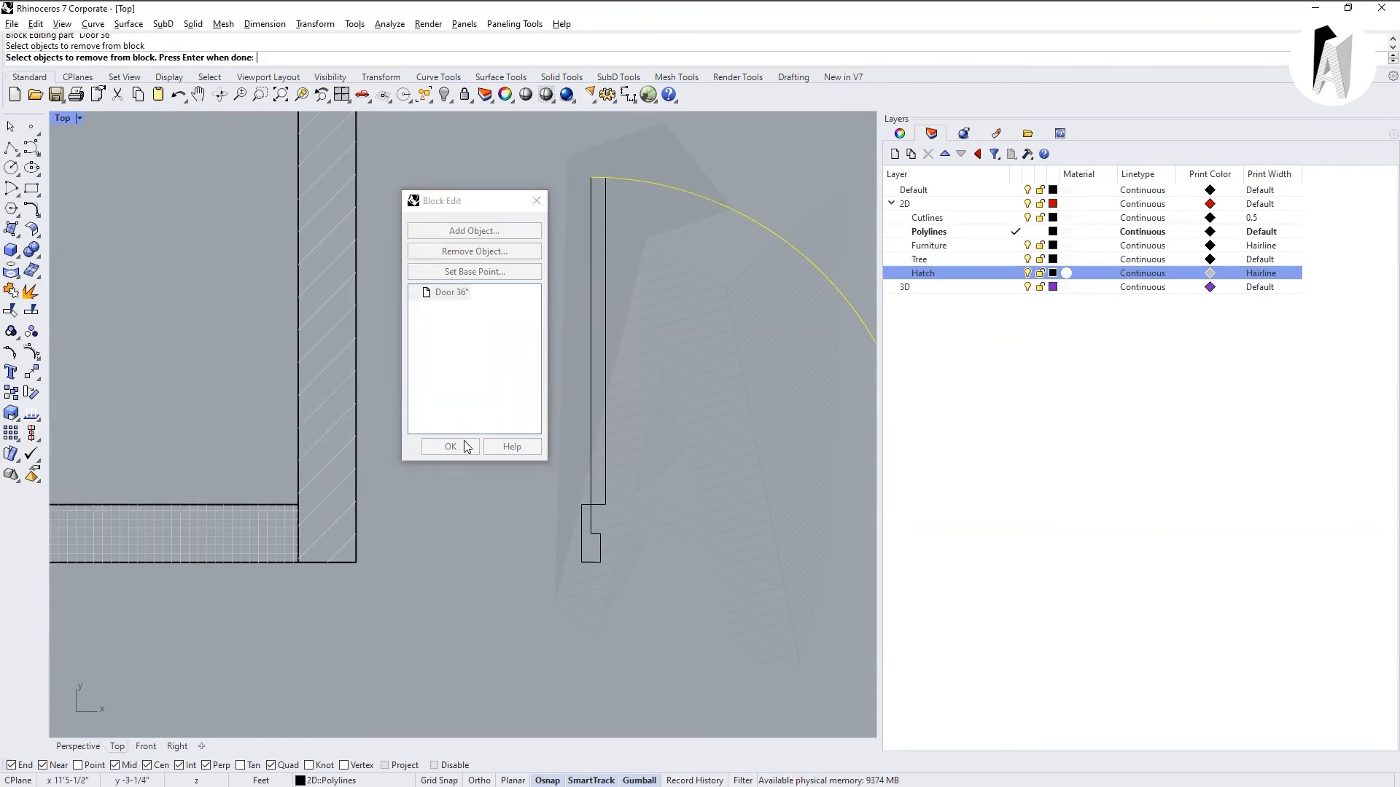
key("Return")
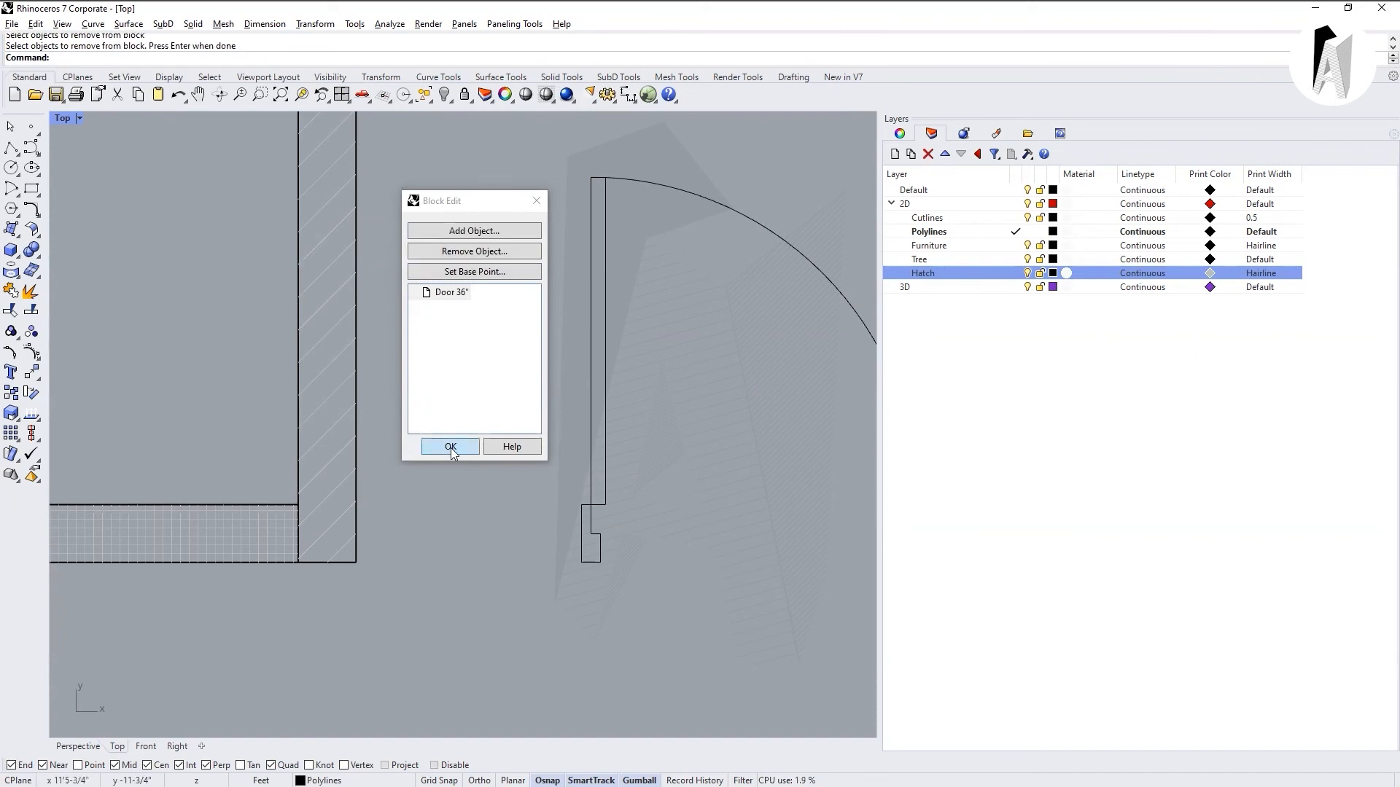
left_click(451, 443)
Examine the original door in the wall opening and check whether the copied door's swing arc selects as a separate curve.
scroll(722, 353, "down", 4)
scroll(536, 377, "up", 6)
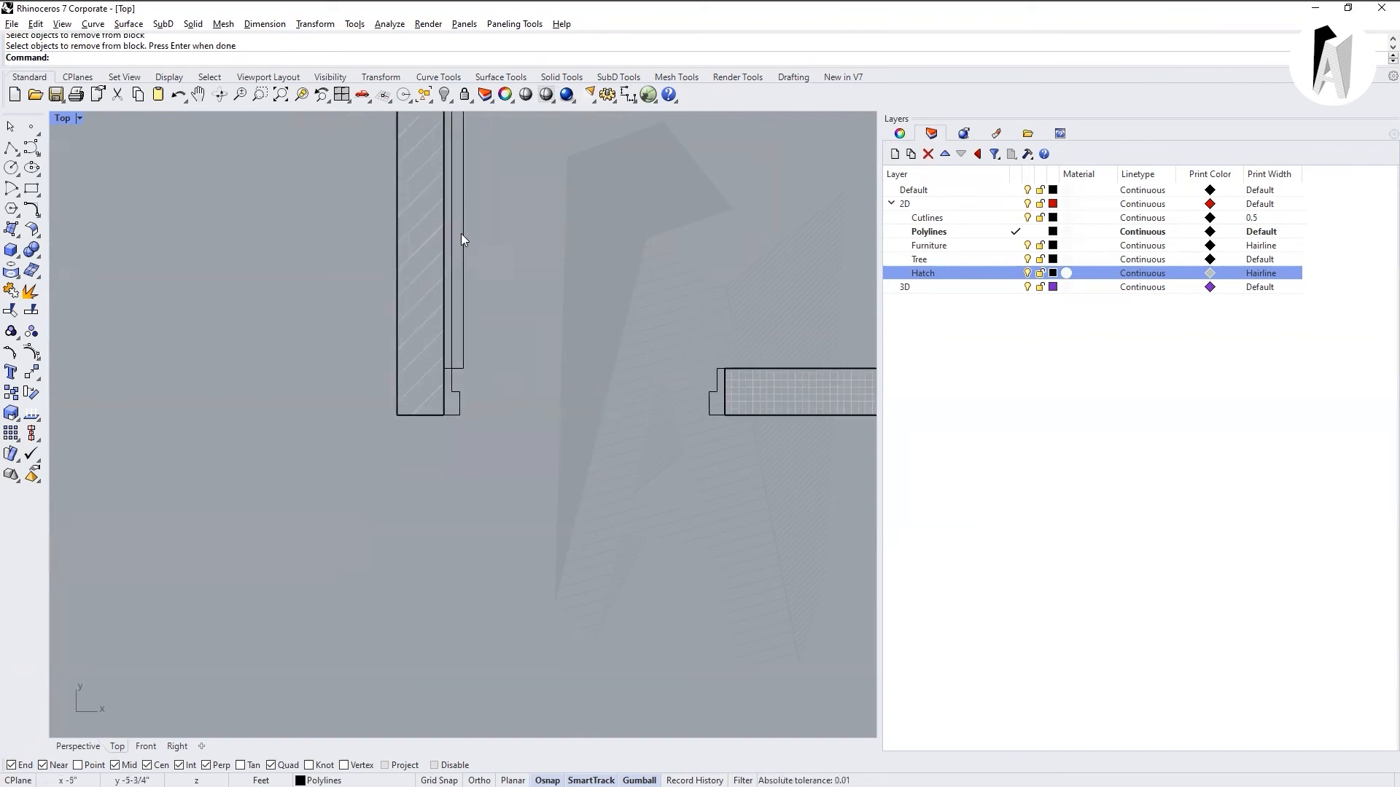
scroll(427, 274, "up", 5)
scroll(435, 278, "down", 6)
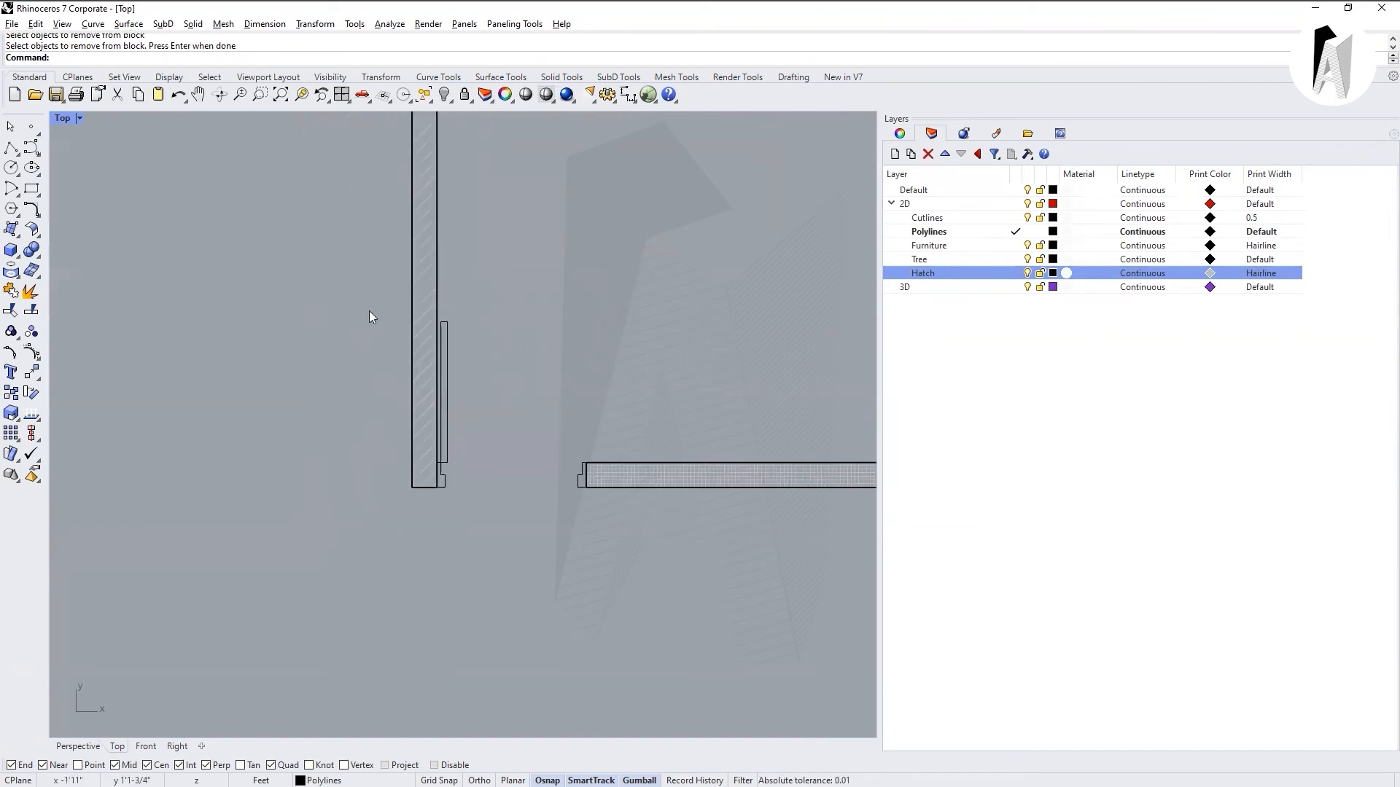
scroll(419, 290, "down", 3)
scroll(684, 322, "up", 10)
left_click(705, 291)
left_click(851, 327)
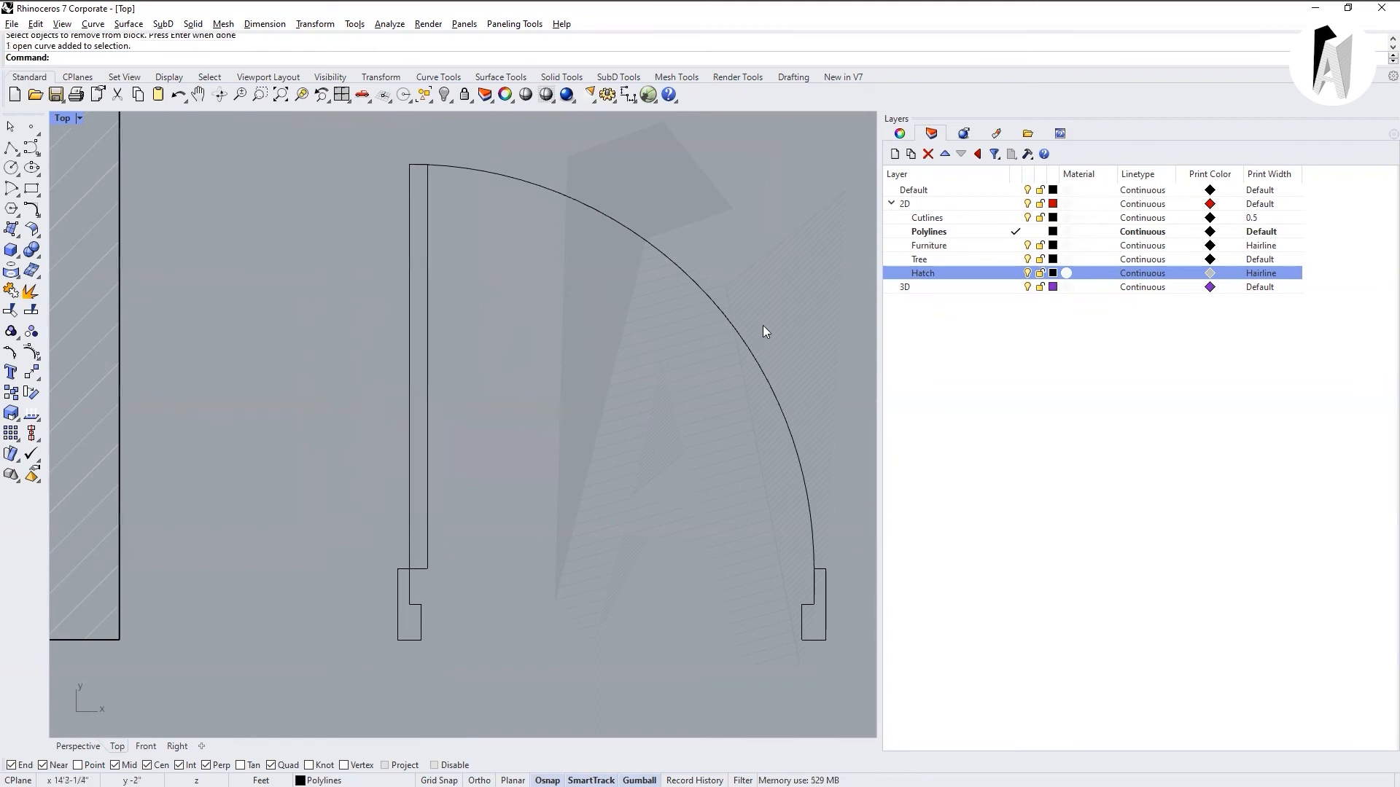
Delete the loose swing arc at the copied door and undo the deletion.
left_click(741, 341)
key("Delete")
key("ctrl+z")
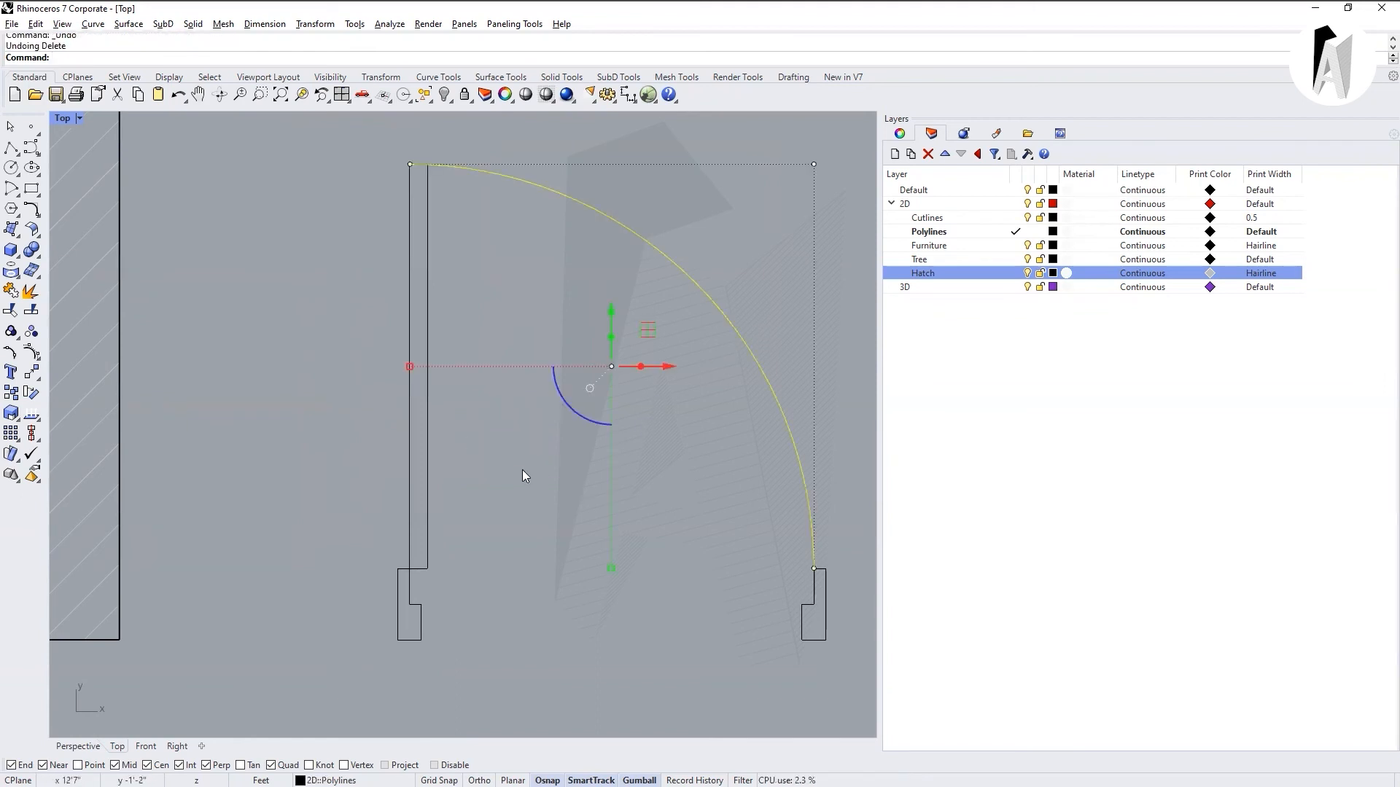
scroll(492, 267, "down", 3)
left_click(530, 244)
left_click(554, 265)
Edit the Door 36" block and add the swing arc back to its definition.
scroll(557, 265, "up", 4)
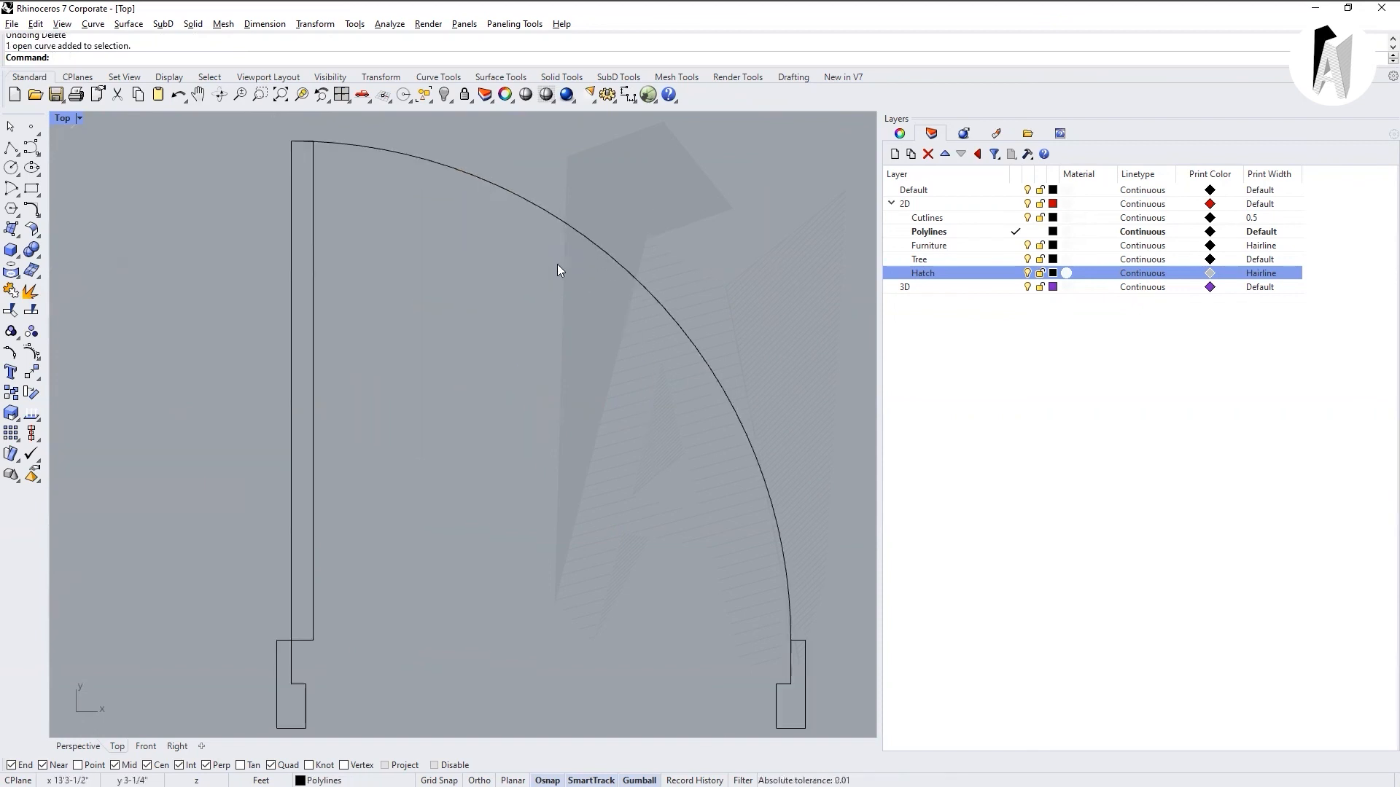
double_click(311, 309)
left_click(464, 232)
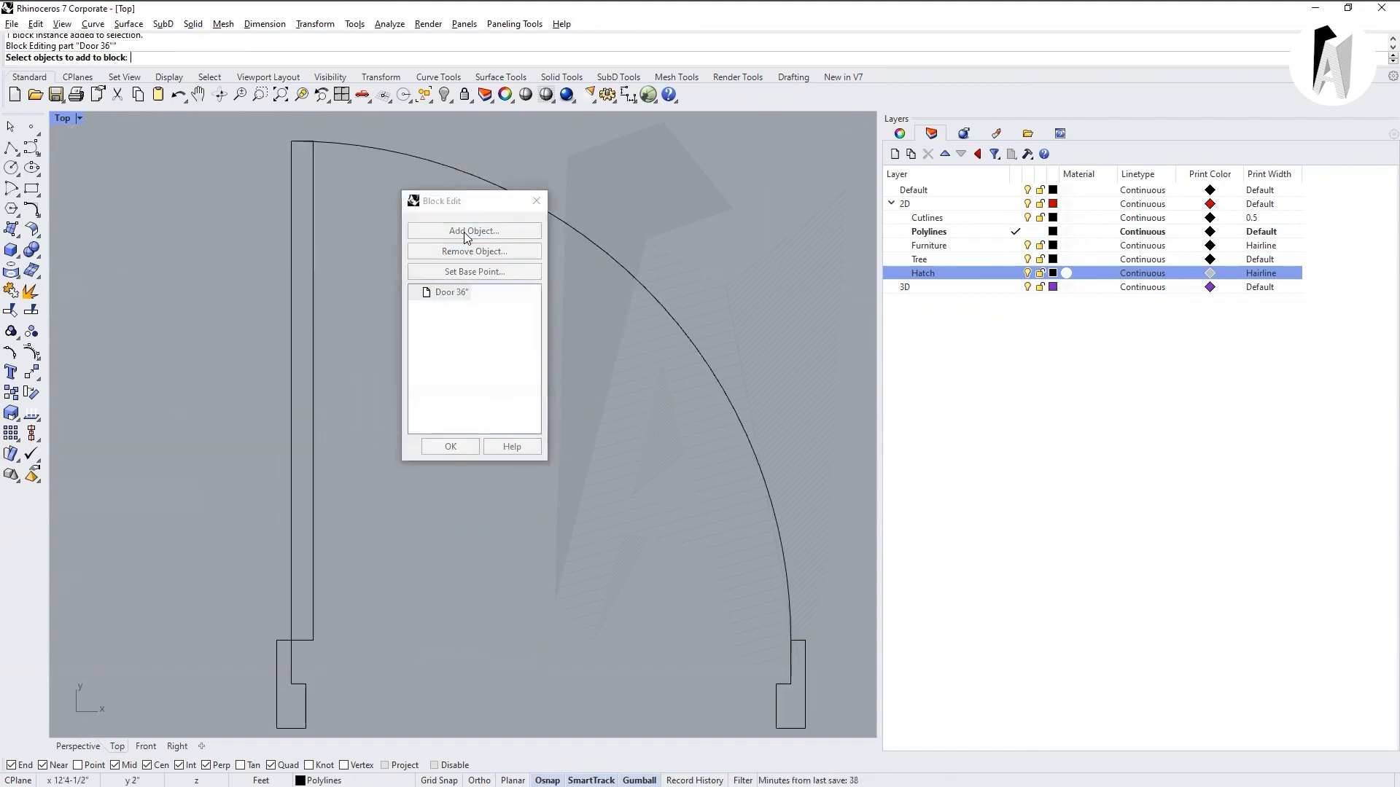
left_click(633, 279)
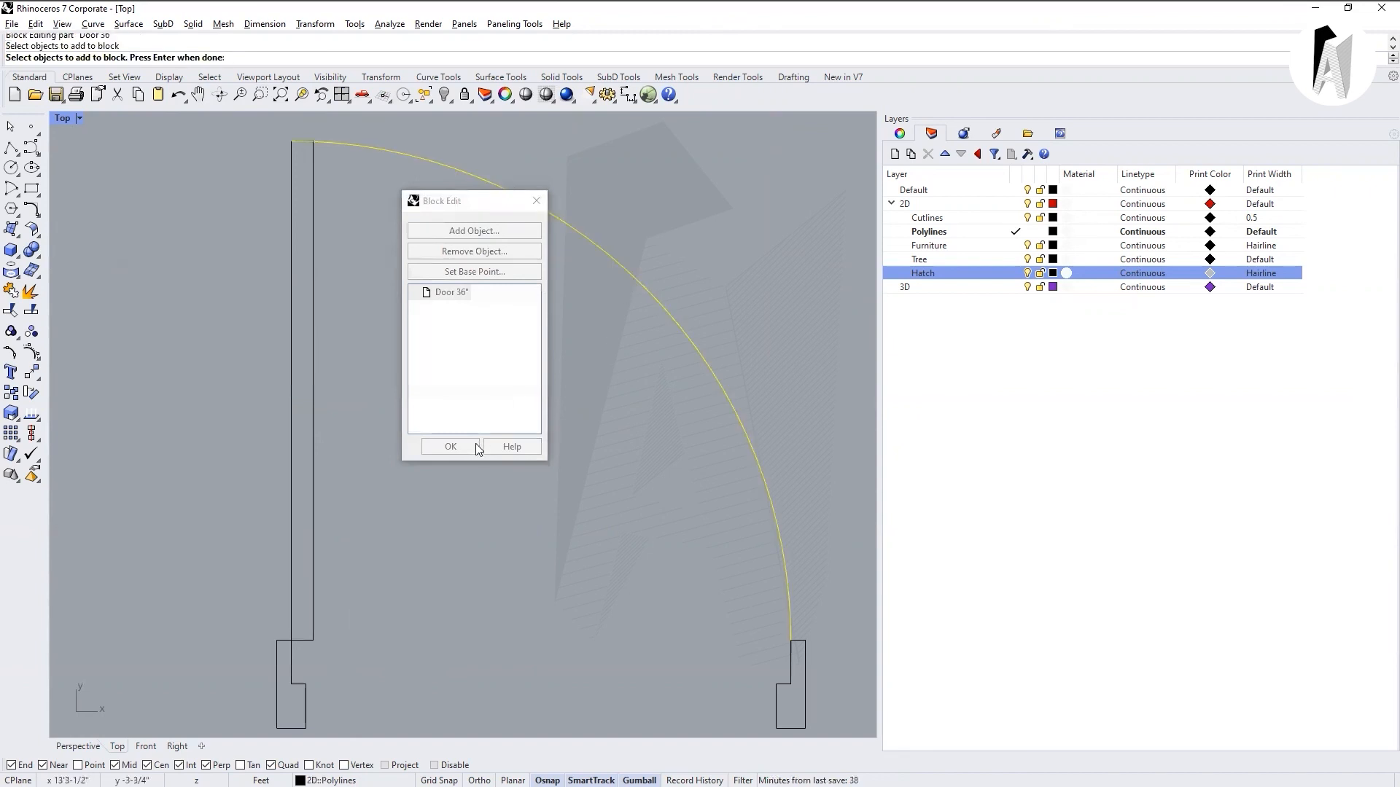
key("Return")
left_click(451, 446)
scroll(494, 311, "down", 3)
scroll(616, 360, "down", 3)
scroll(158, 332, "up", 5)
scroll(157, 332, "down", 3)
scroll(207, 328, "up", 3)
scroll(207, 328, "down", 3)
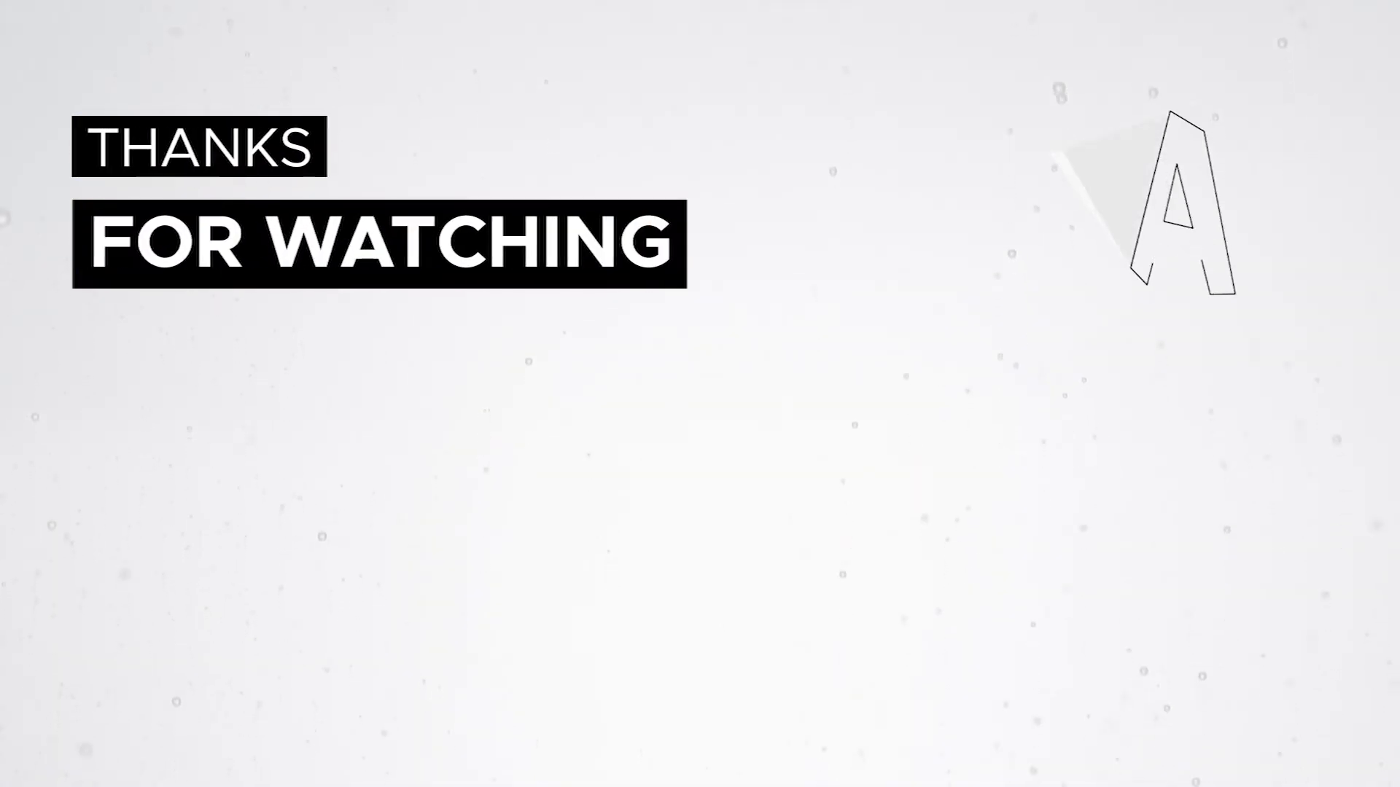